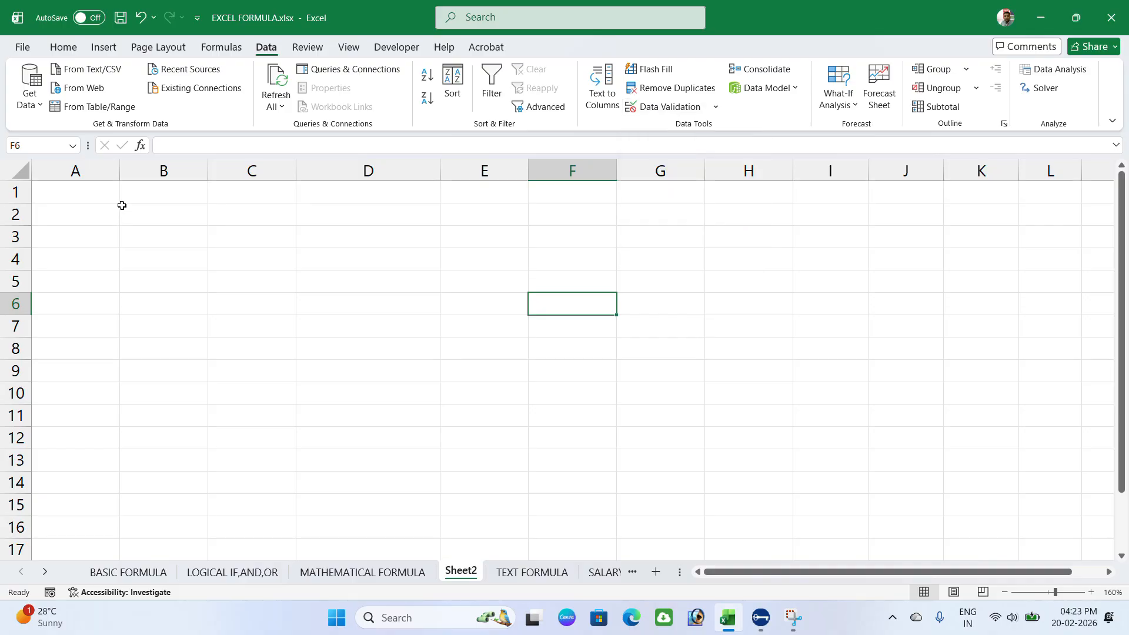
# Start a data validation rule for cells A1:F12 that allows whole numbers only.
pyautogui.moveTo(107, 189); pyautogui.dragTo(552, 427)
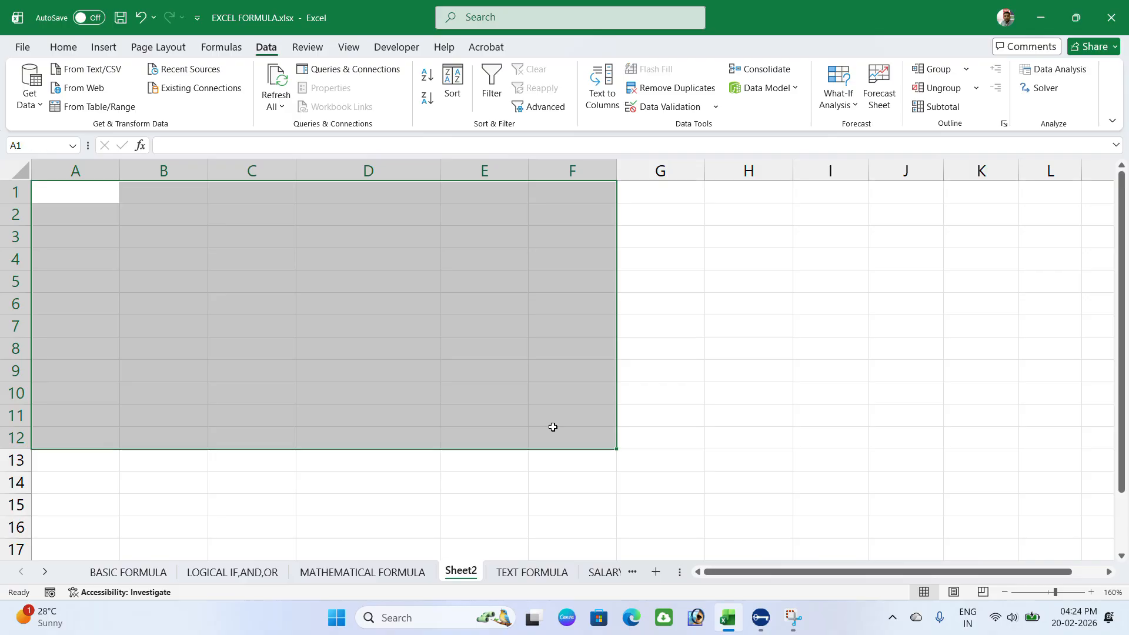
pyautogui.click(717, 108)
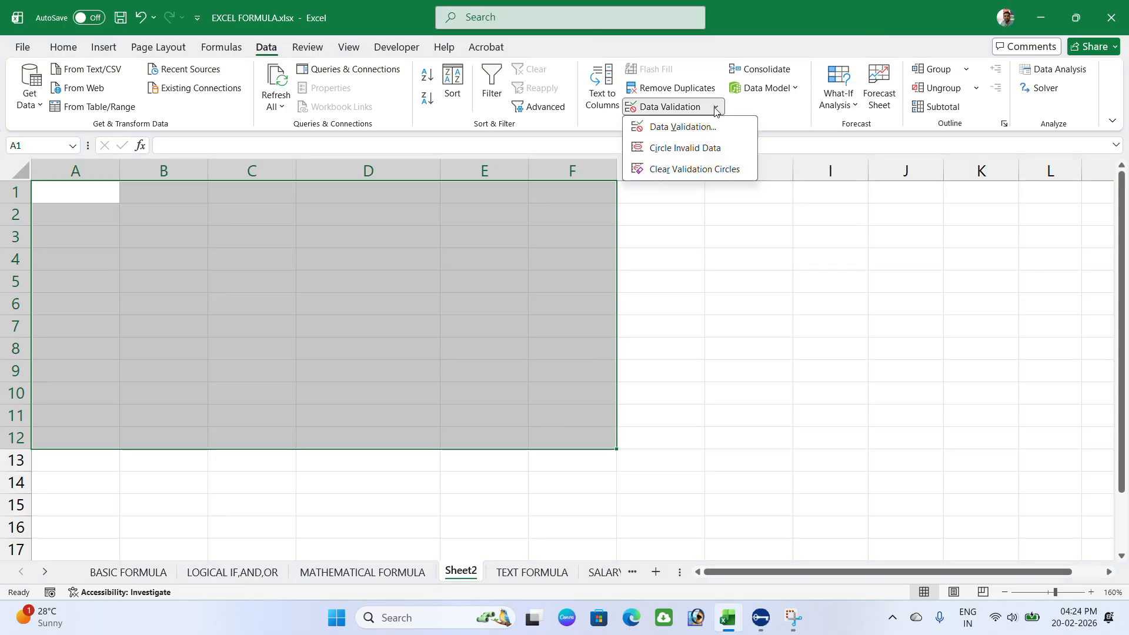
pyautogui.click(693, 129)
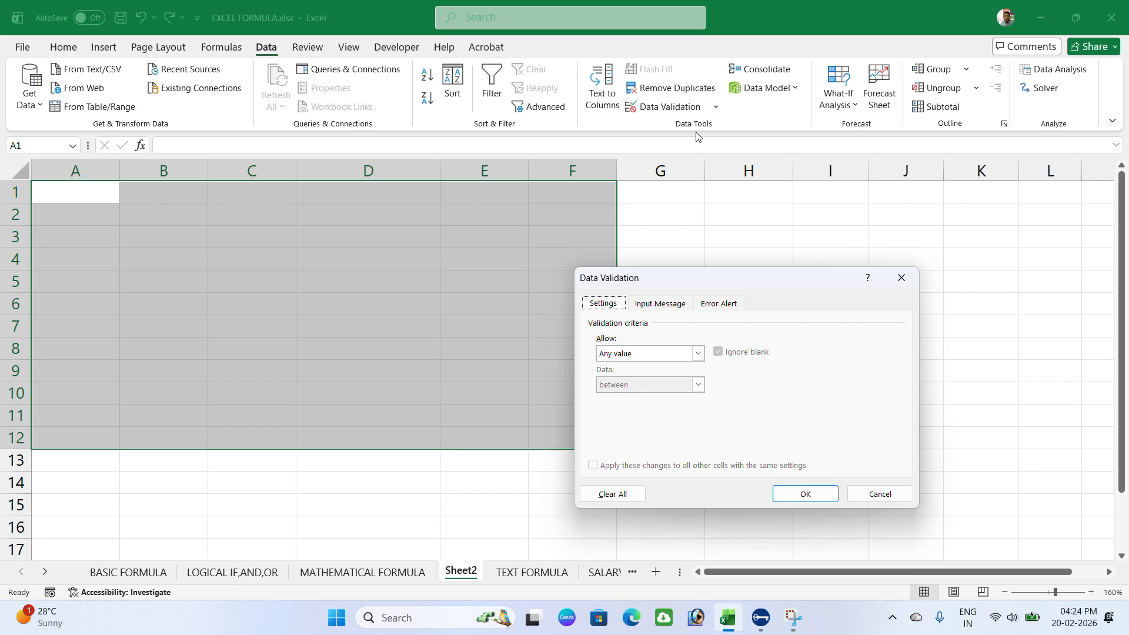
pyautogui.click(679, 354)
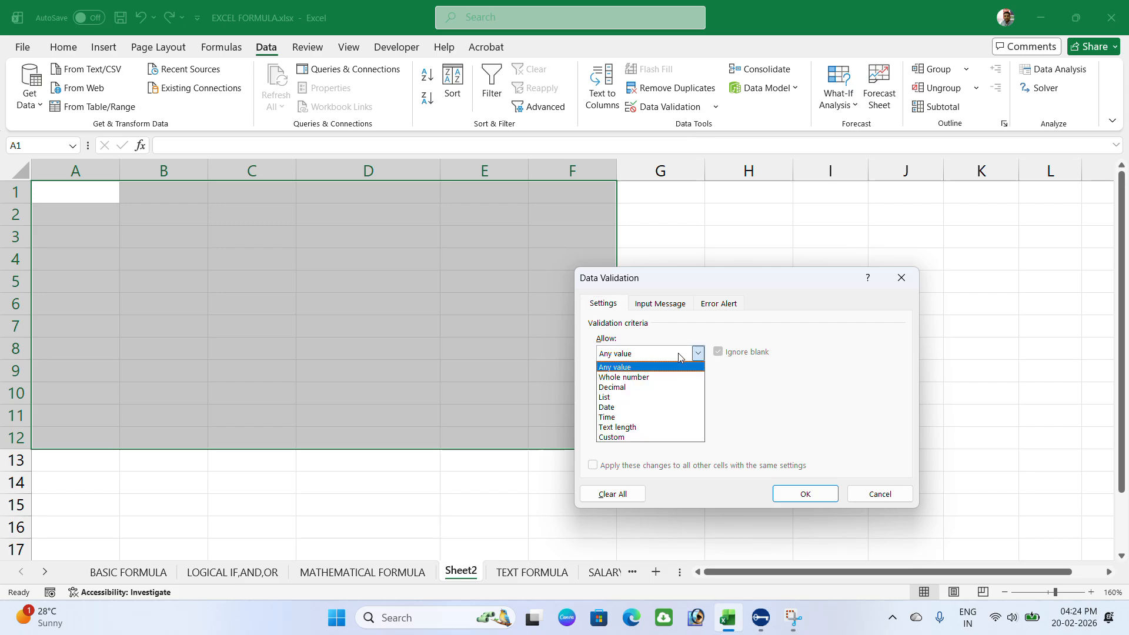
pyautogui.click(616, 368)
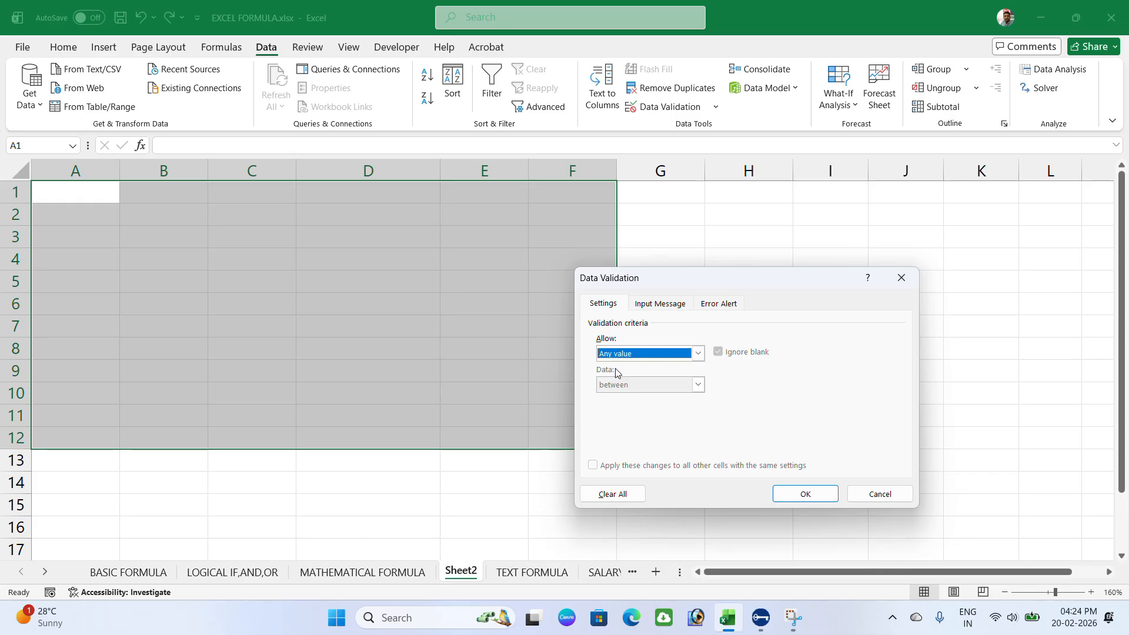
pyautogui.click(646, 356)
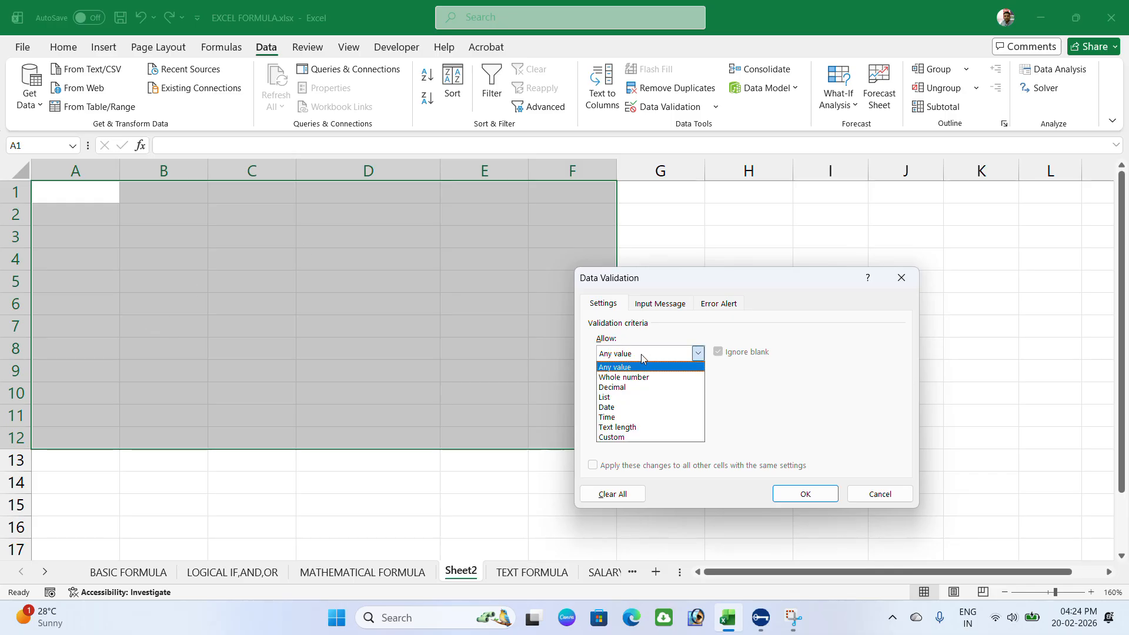
pyautogui.click(635, 374)
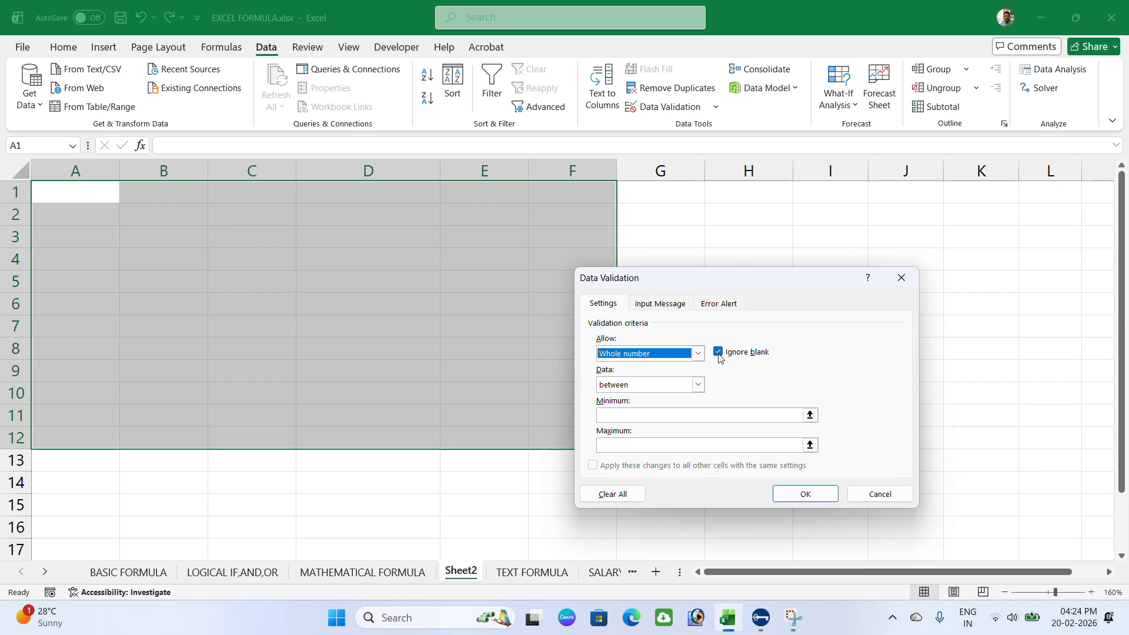
# Limit the whole-number rule to values between a minimum of 20 and a maximum of 50.
pyautogui.click(632, 390)
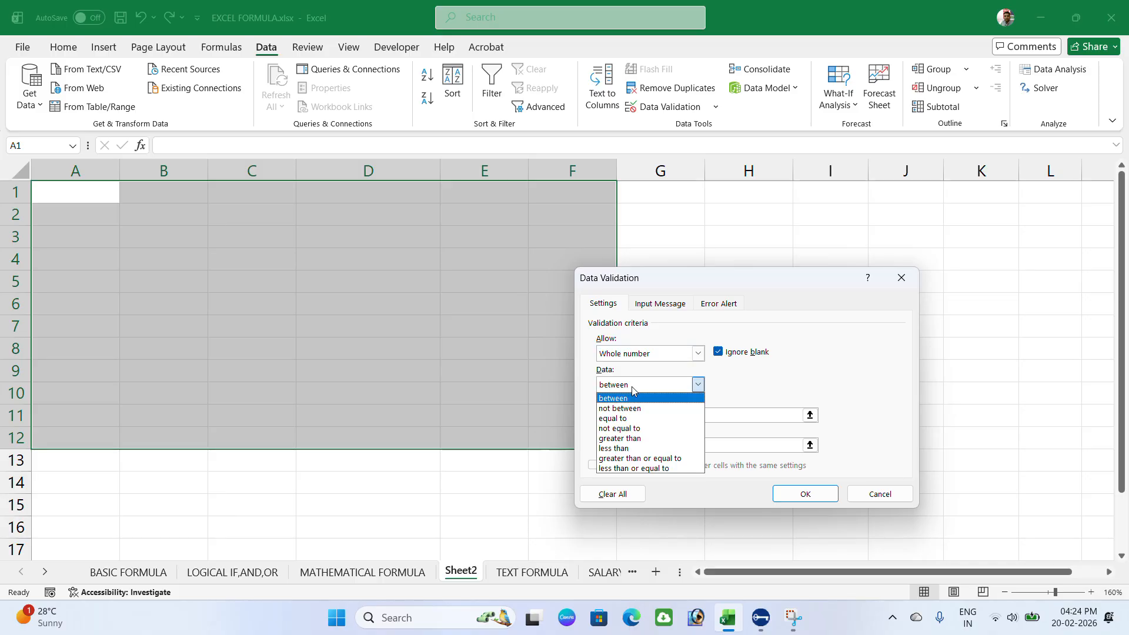
pyautogui.click(631, 398)
pyautogui.click(627, 416)
pyautogui.write('20')
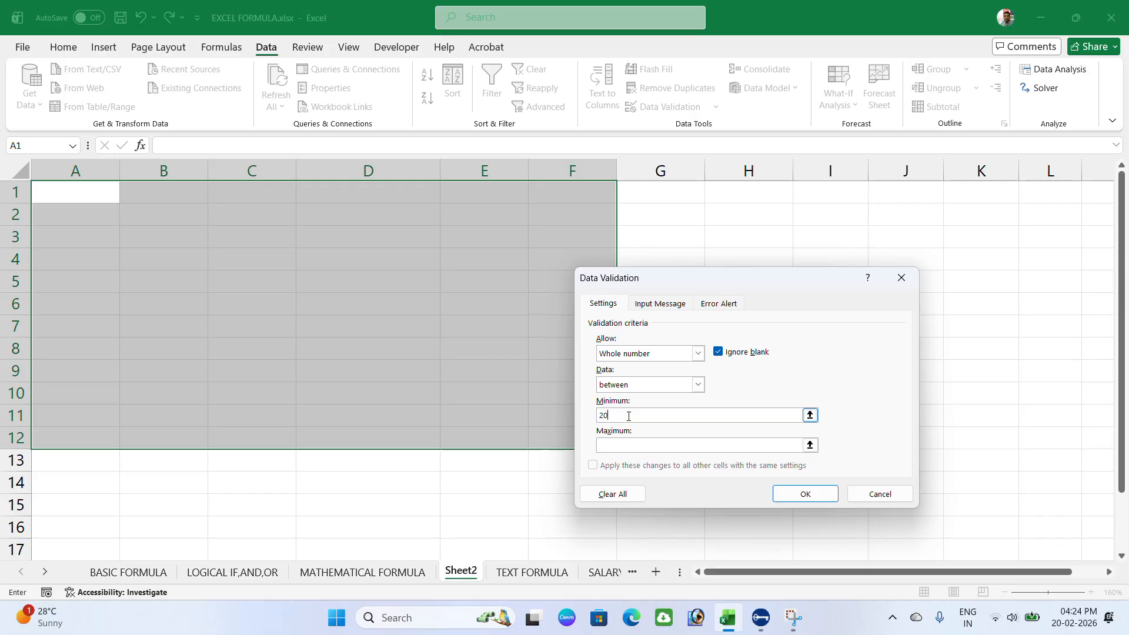
pyautogui.write('50')
pyautogui.moveTo(721, 273); pyautogui.dragTo(774, 165)
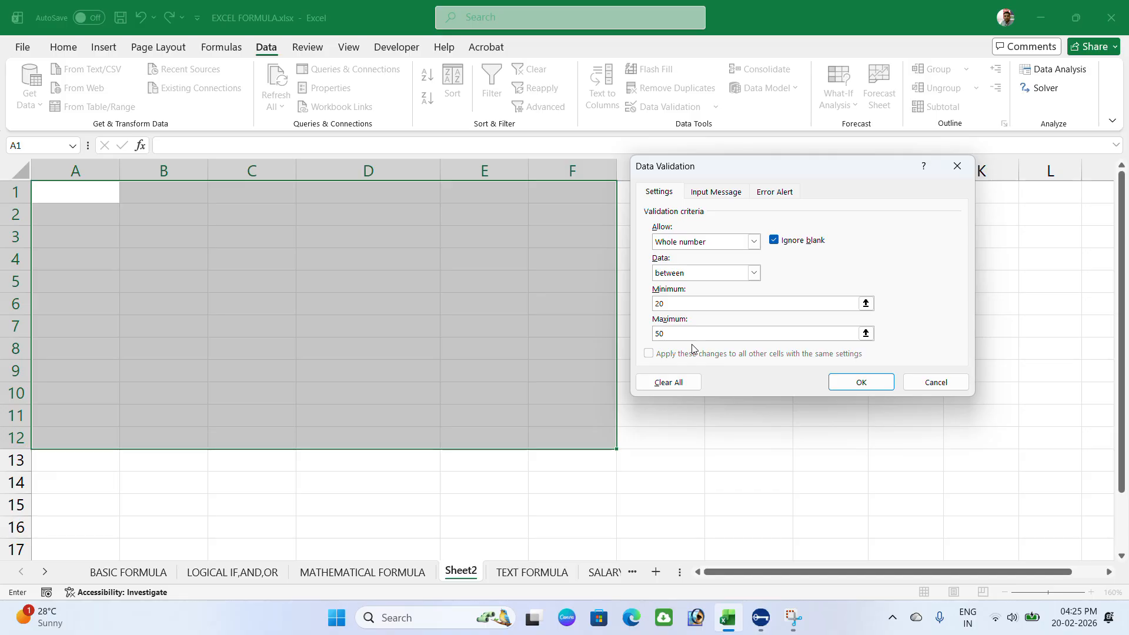
# Try the not between, equal to and not equal to conditions for the whole-number rule.
pyautogui.click(753, 241)
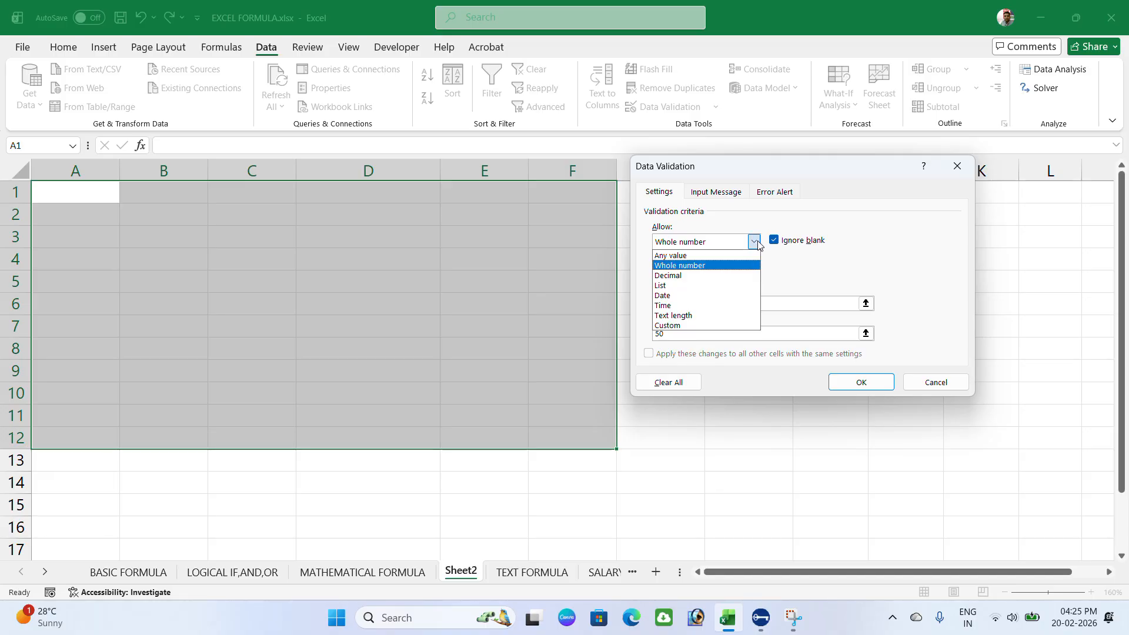
pyautogui.click(682, 267)
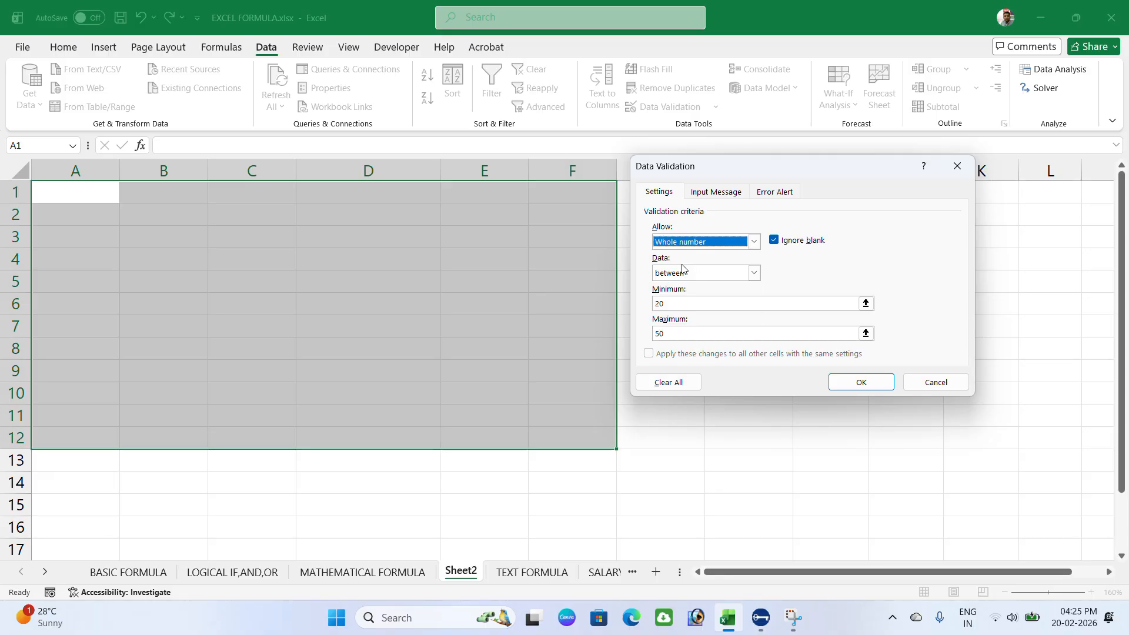
pyautogui.click(713, 273)
pyautogui.click(688, 292)
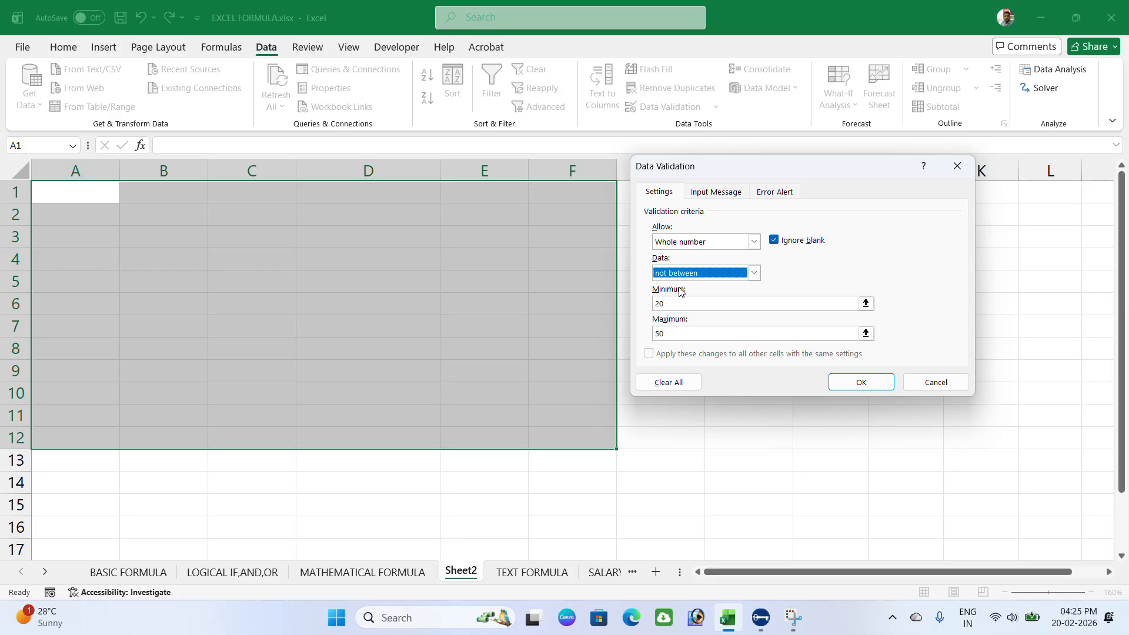
pyautogui.click(753, 272)
pyautogui.click(671, 306)
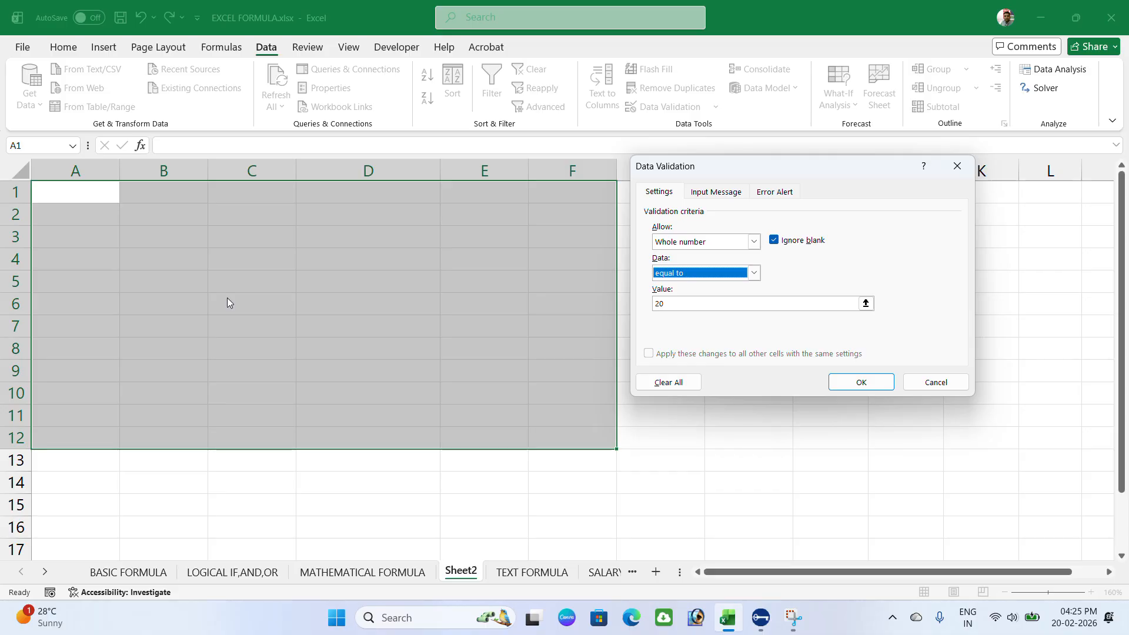
pyautogui.click(670, 302)
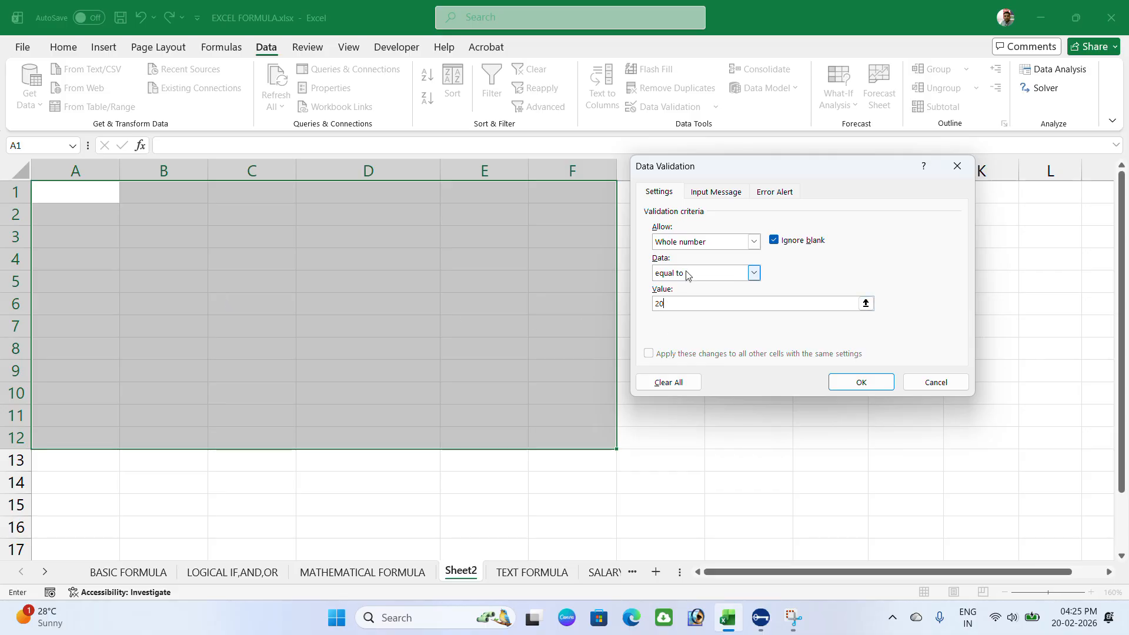
pyautogui.click(754, 273)
pyautogui.click(674, 316)
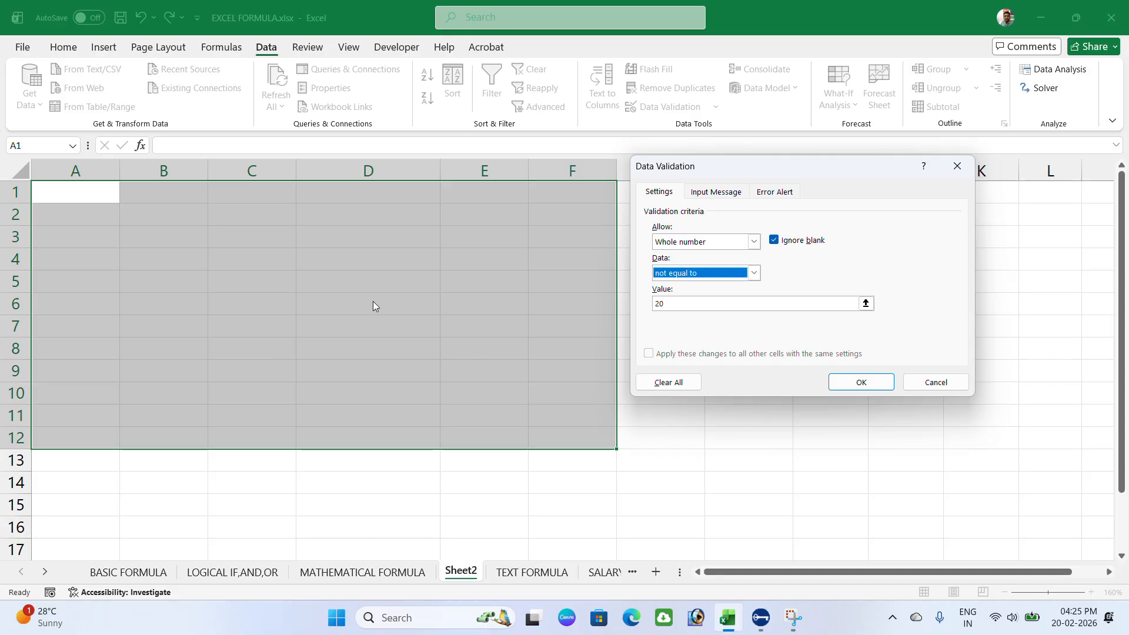
# Try the greater than, less than, greater than or equal to, and less than or equal to conditions, and return to between.
pyautogui.click(725, 243)
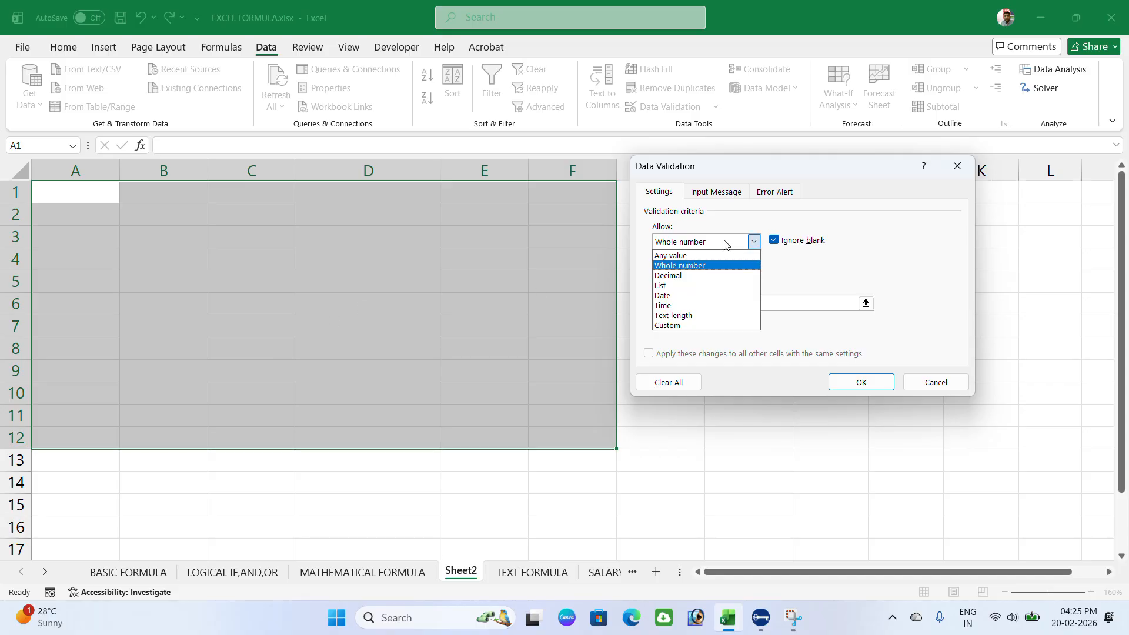
pyautogui.click(694, 266)
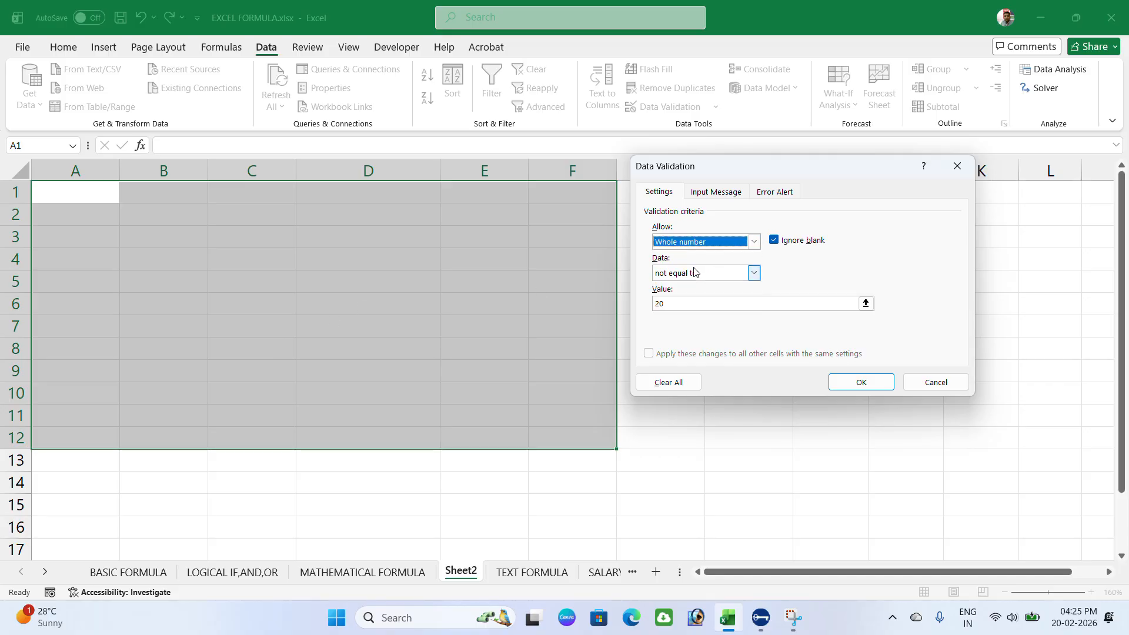
pyautogui.click(688, 274)
pyautogui.click(676, 327)
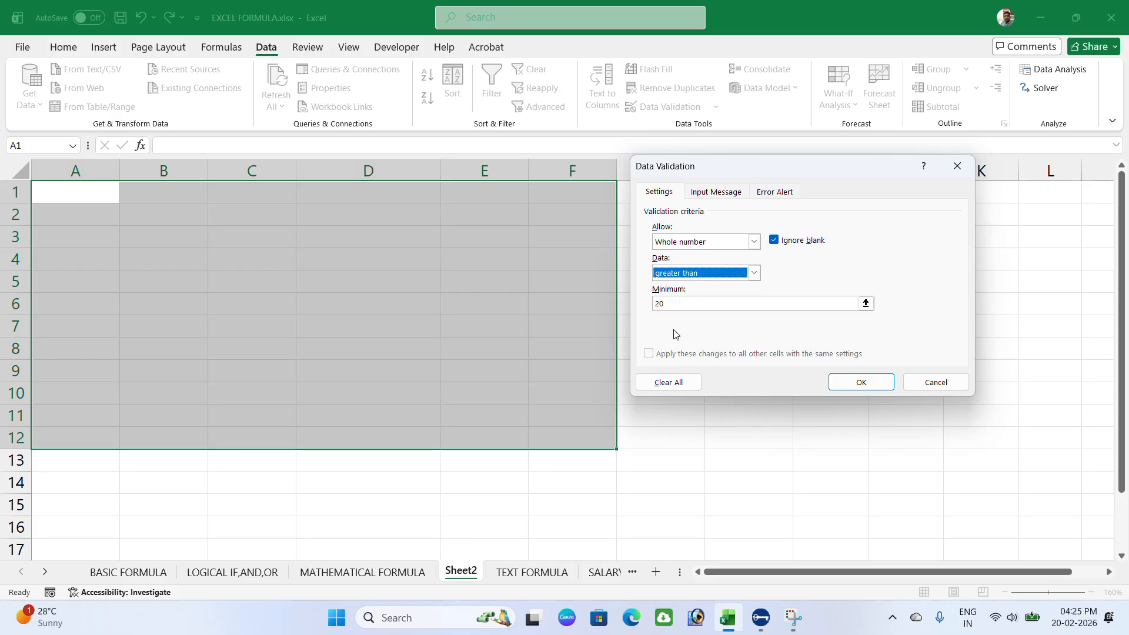
pyautogui.click(693, 274)
pyautogui.click(676, 337)
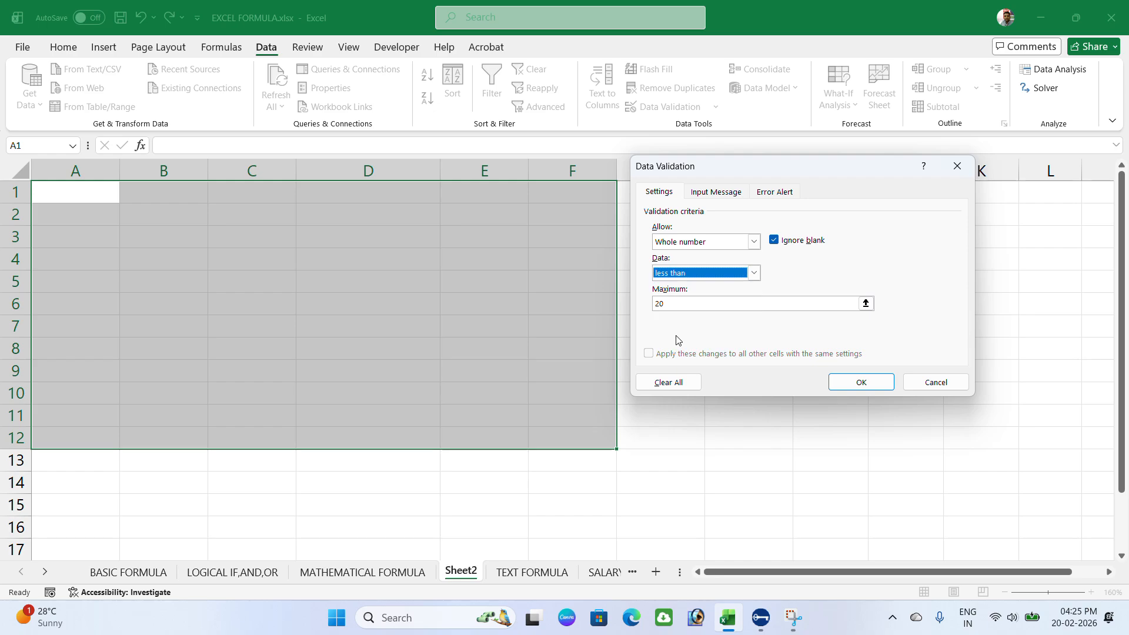
pyautogui.click(701, 272)
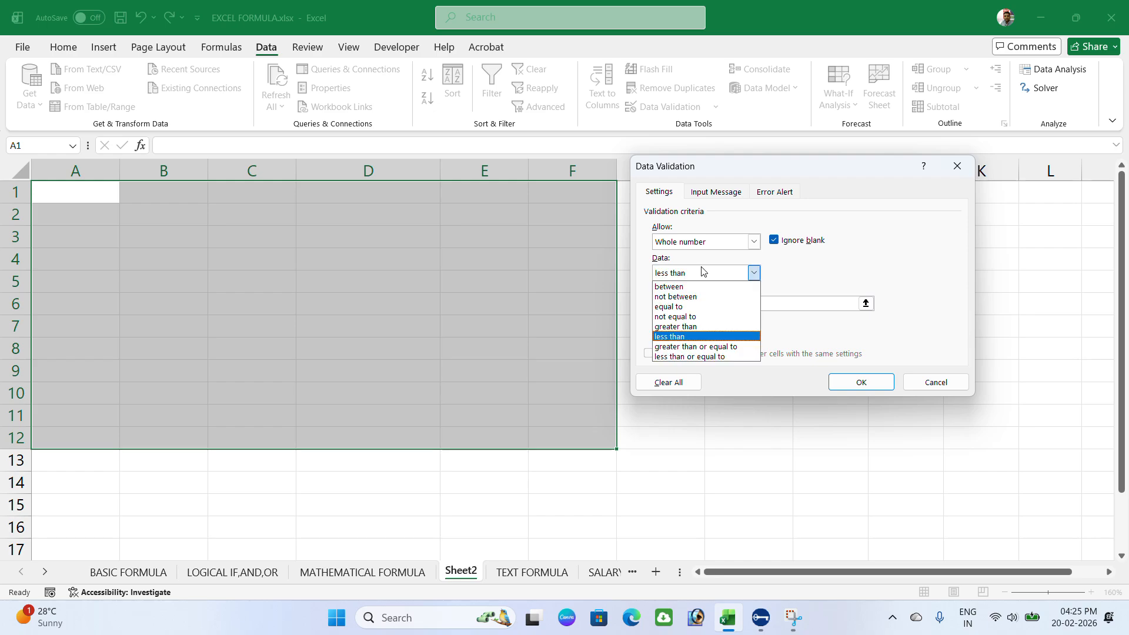
pyautogui.click(677, 346)
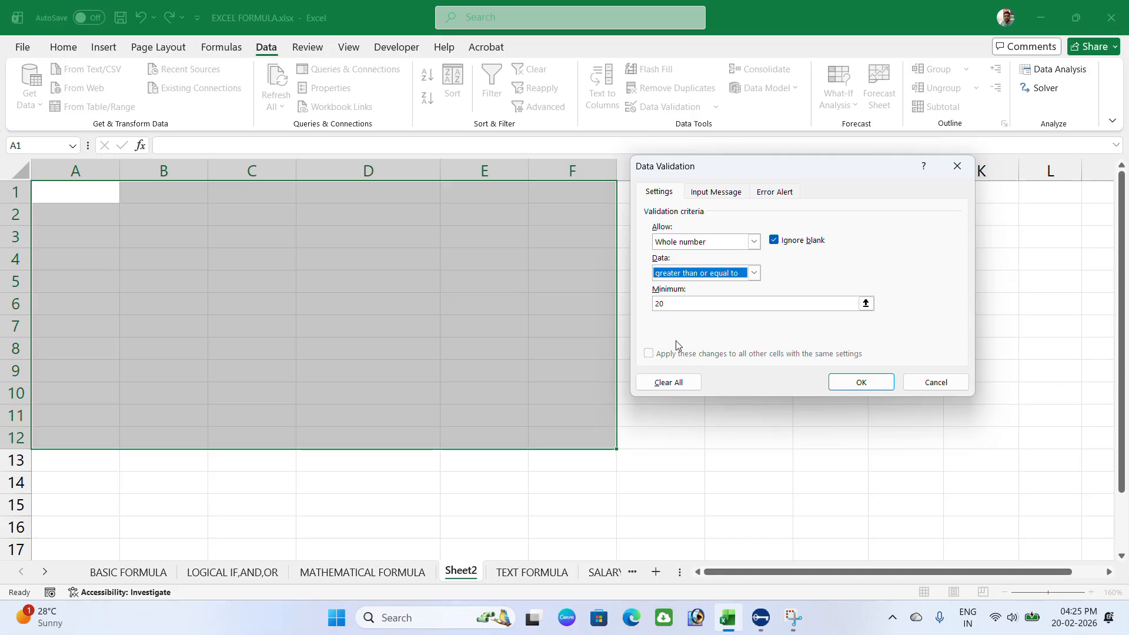
pyautogui.click(703, 275)
pyautogui.click(675, 356)
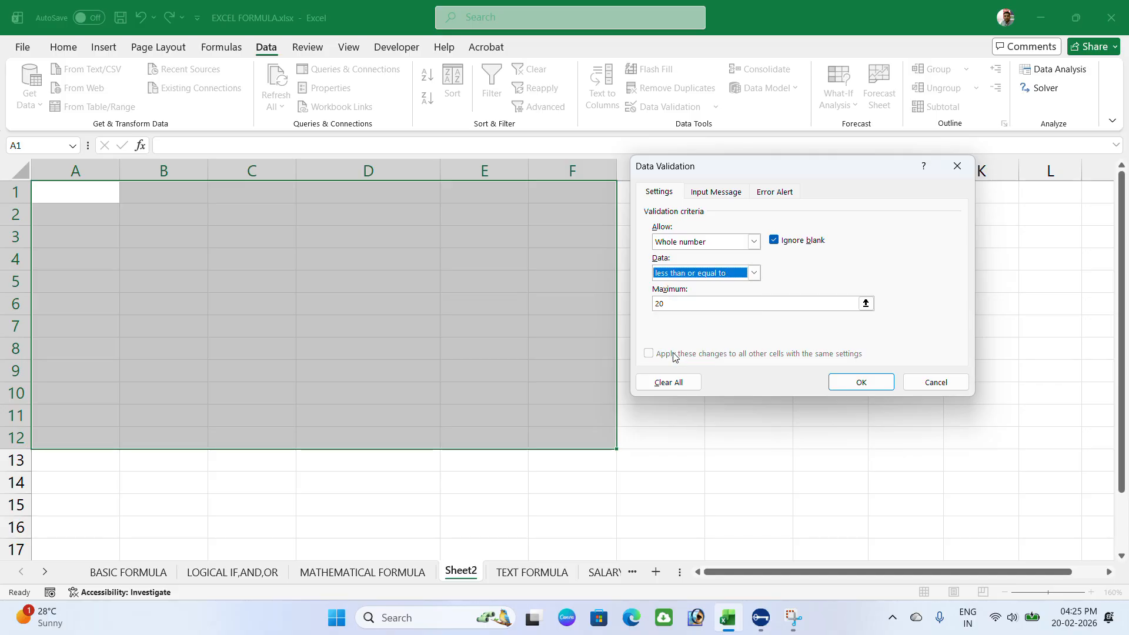
pyautogui.click(754, 273)
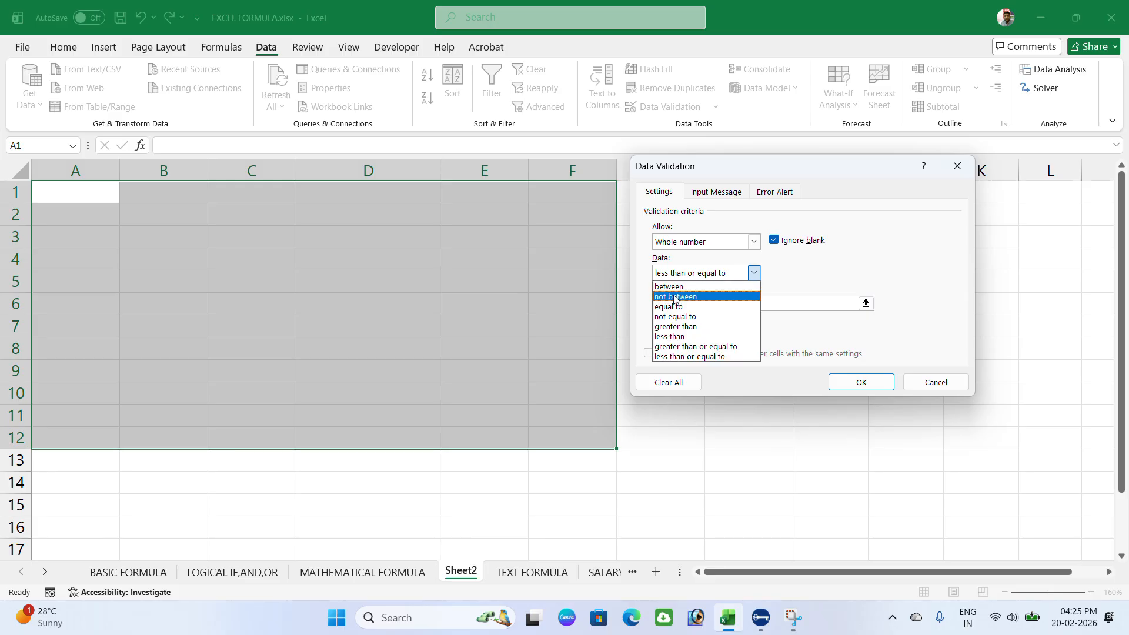
pyautogui.click(676, 287)
pyautogui.click(663, 335)
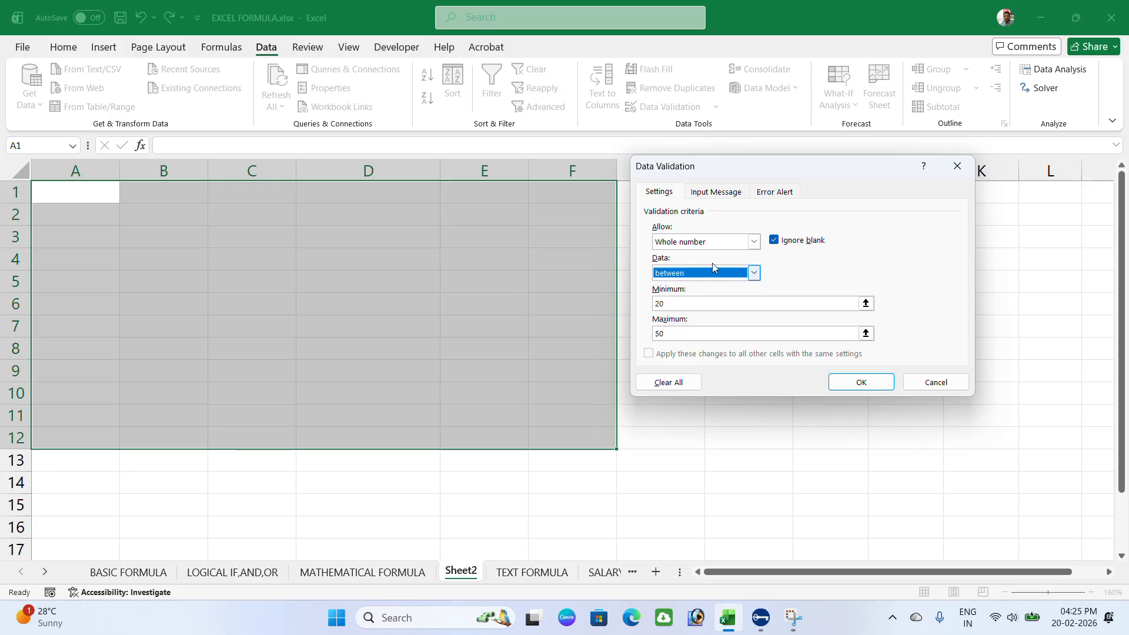
# Add the input message "right" and the error message "wrong" to the rule, and apply the validation.
pyautogui.click(711, 192)
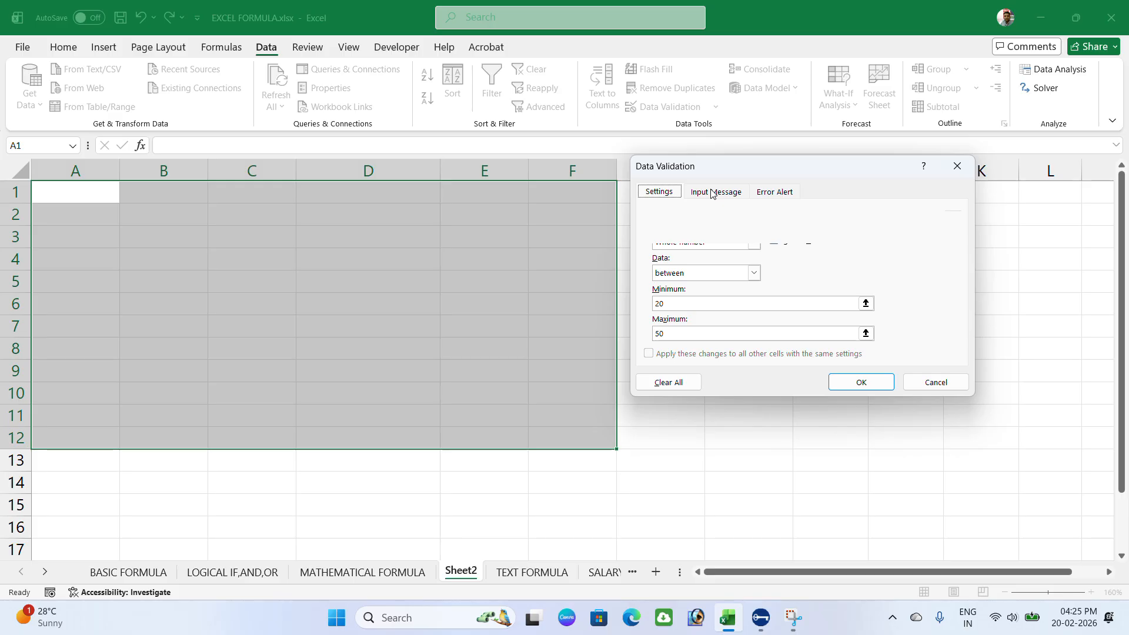
pyautogui.click(667, 298)
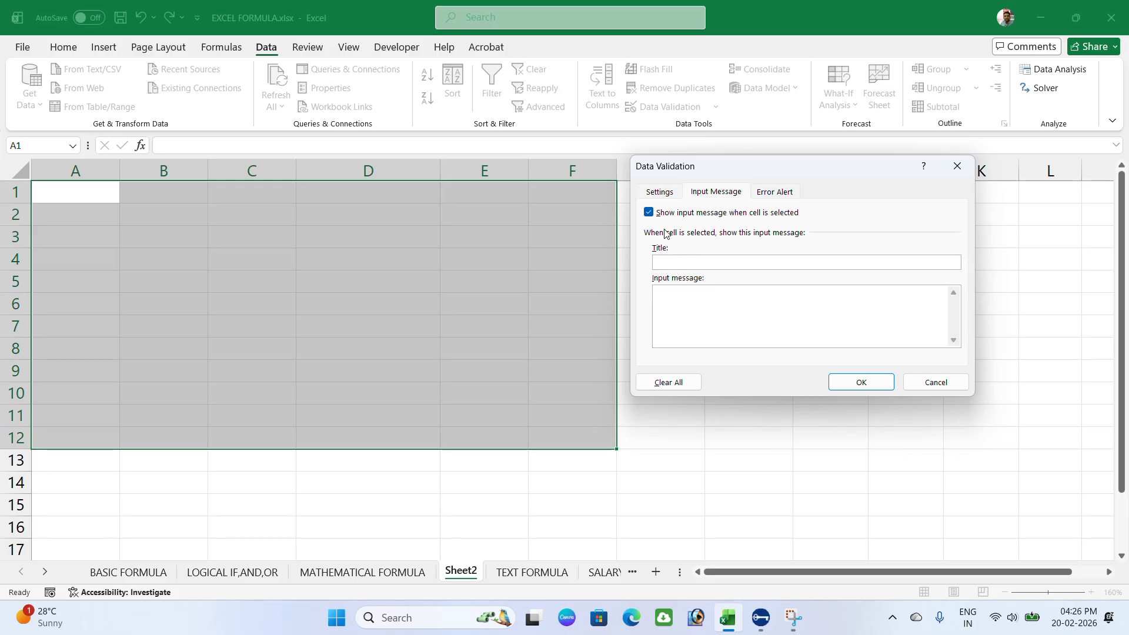
pyautogui.write('right')
pyautogui.click(769, 196)
pyautogui.click(812, 298)
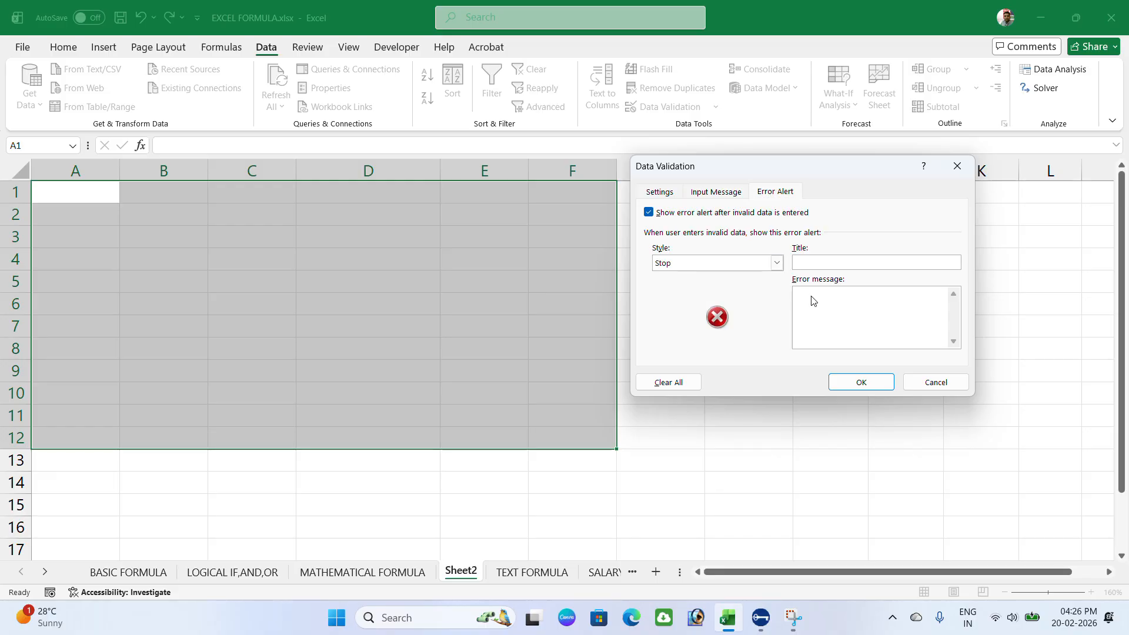
pyautogui.write('wrong')
pyautogui.click(858, 383)
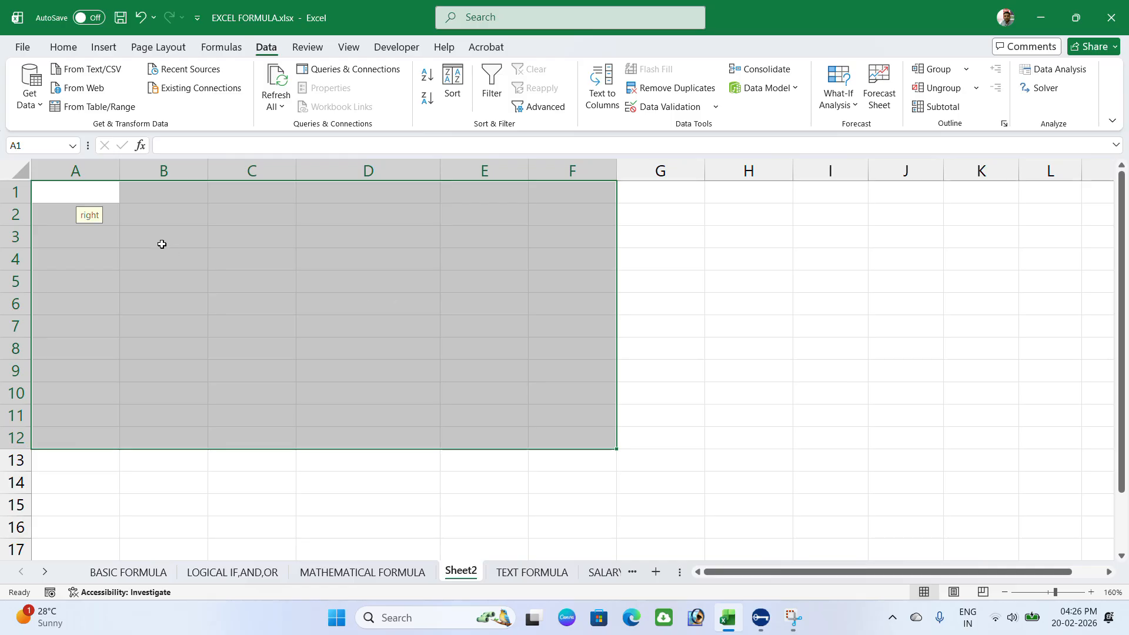
# Enter 25 in cell A1 and 35 in cell A2.
pyautogui.click(98, 193)
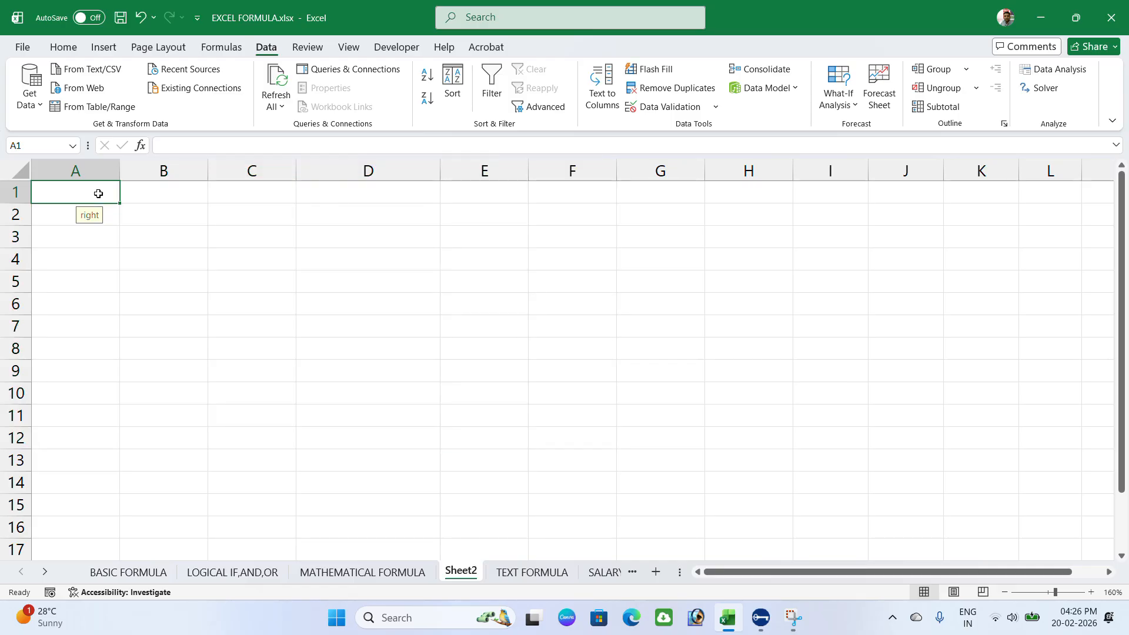
pyautogui.write('25')
pyautogui.press('Return')
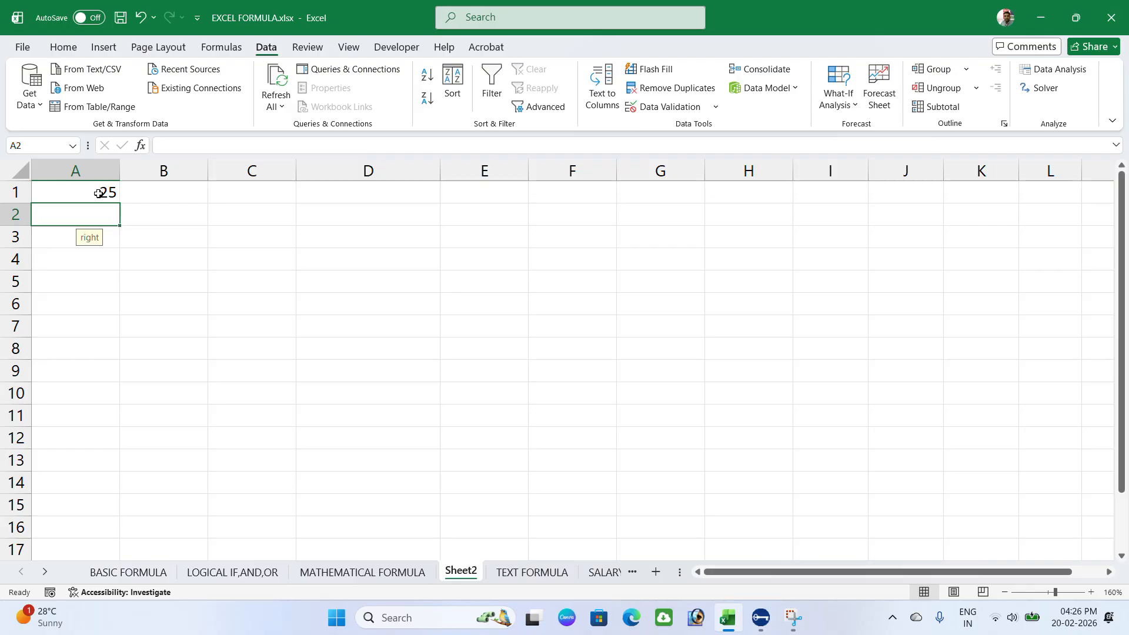
pyautogui.write('35')
pyautogui.press('Return')
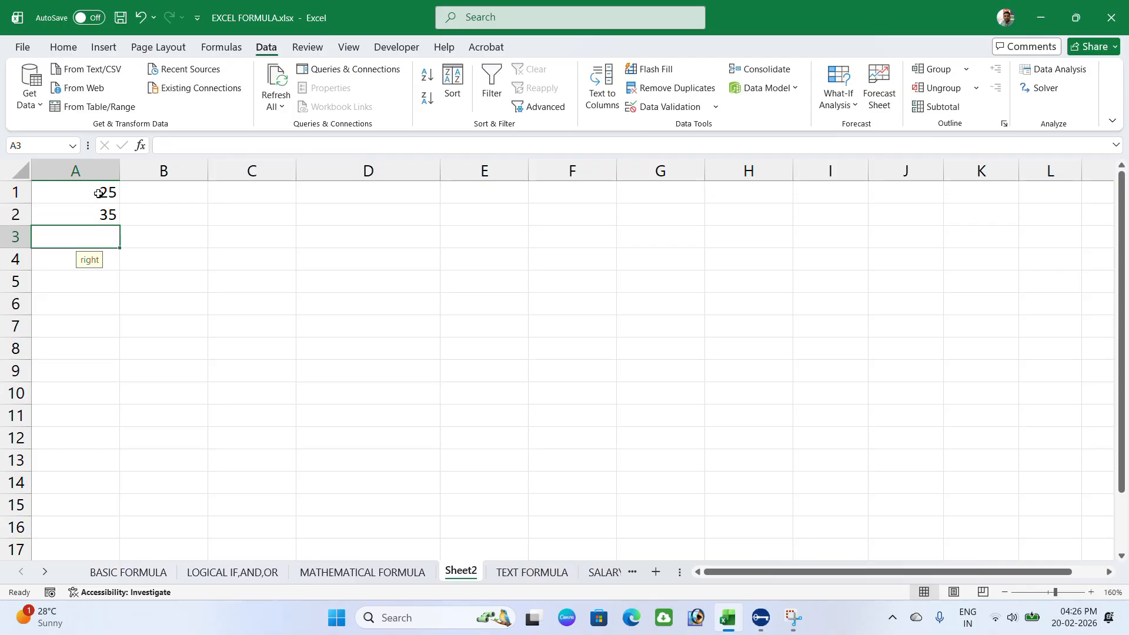
# Test the validation by trying to enter 55 in cell A3, and discard the entry.
pyautogui.write('55')
pyautogui.press('Return')
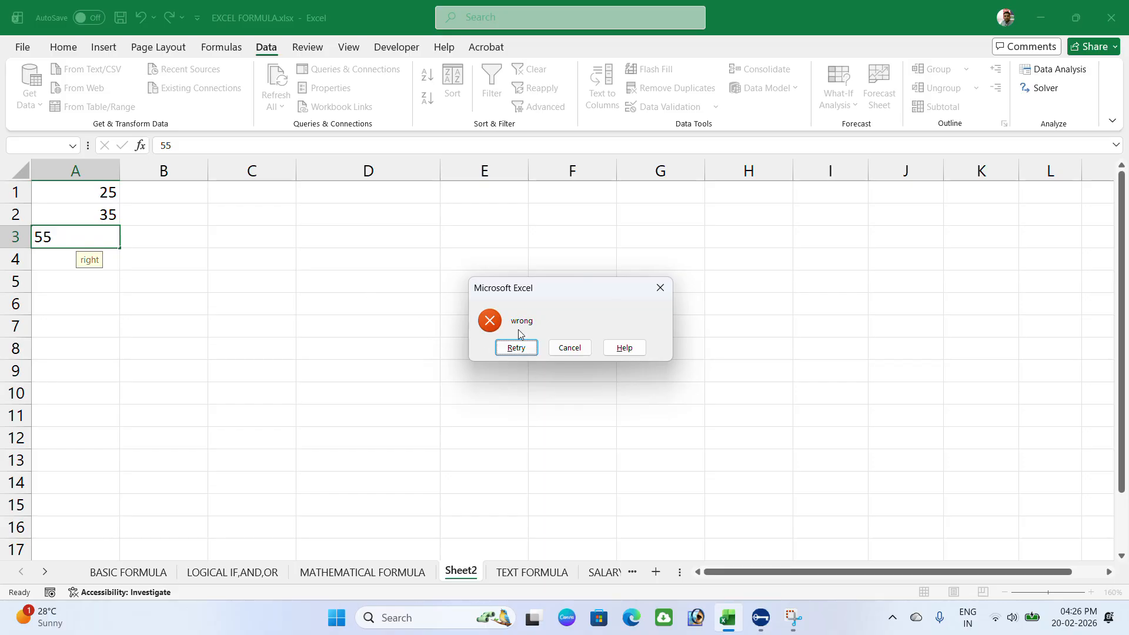
pyautogui.click(569, 348)
pyautogui.click(155, 286)
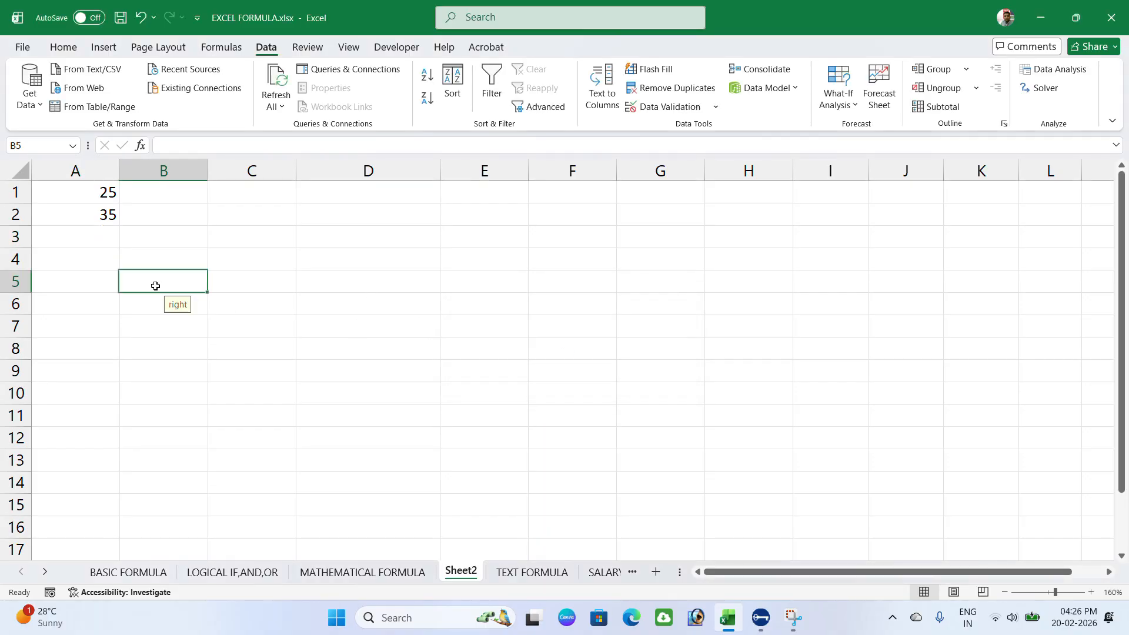
pyautogui.click(189, 244)
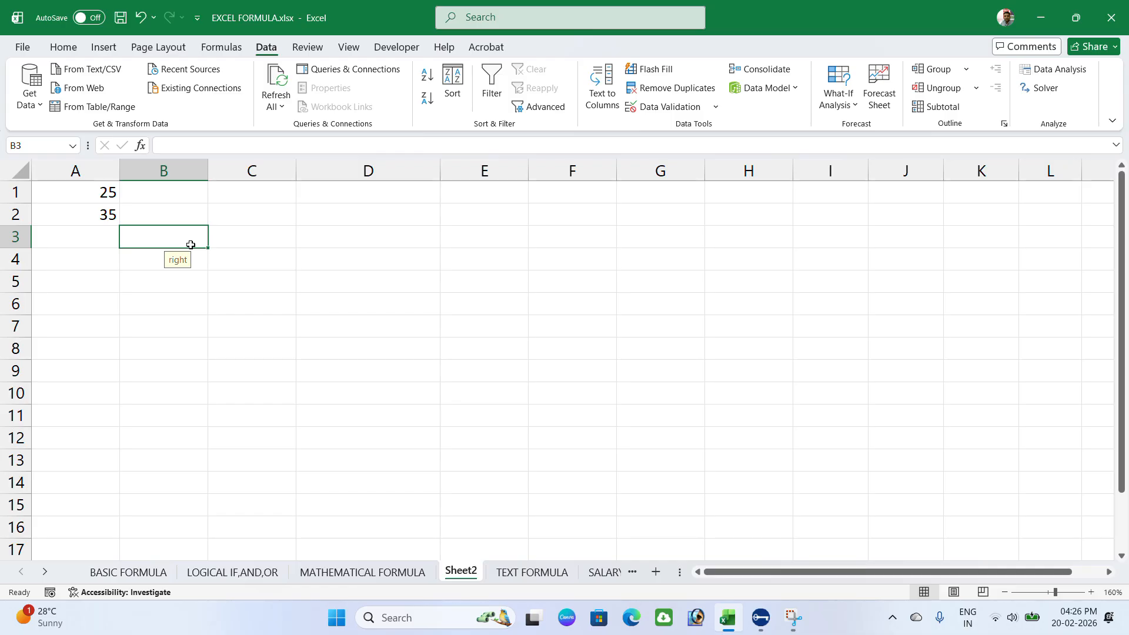
# Test the validation by trying to enter 19 in cell B3, and discard the entry.
pyautogui.write('19')
pyautogui.press('Return')
pyautogui.press('Return')
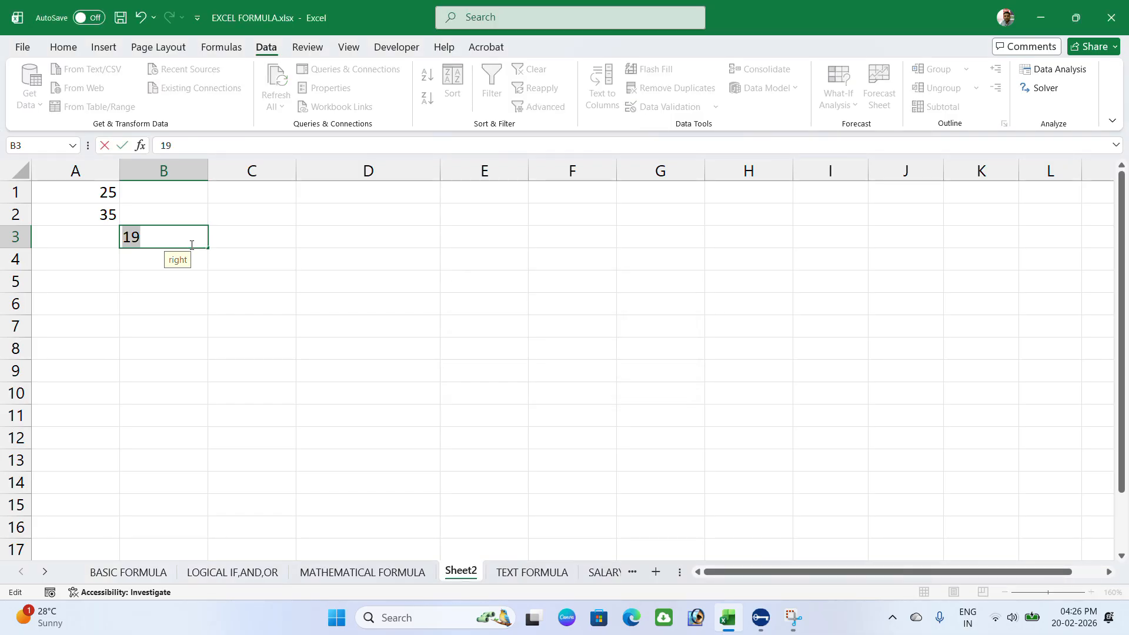
pyautogui.press('Escape')
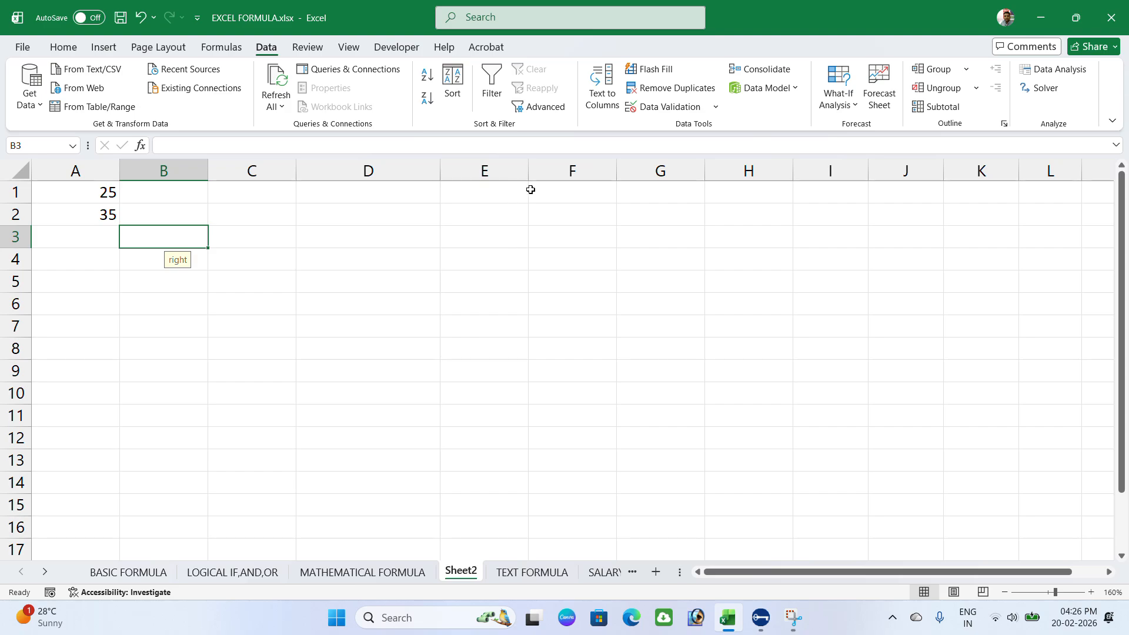
# Check the input message down column F to row 12, and enter 500 outside the validated range in cells F13 and G11.
pyautogui.click(576, 193)
pyautogui.moveTo(575, 193); pyautogui.dragTo(569, 323)
pyautogui.click(568, 327)
pyautogui.click(561, 371)
pyautogui.click(564, 400)
pyautogui.click(565, 429)
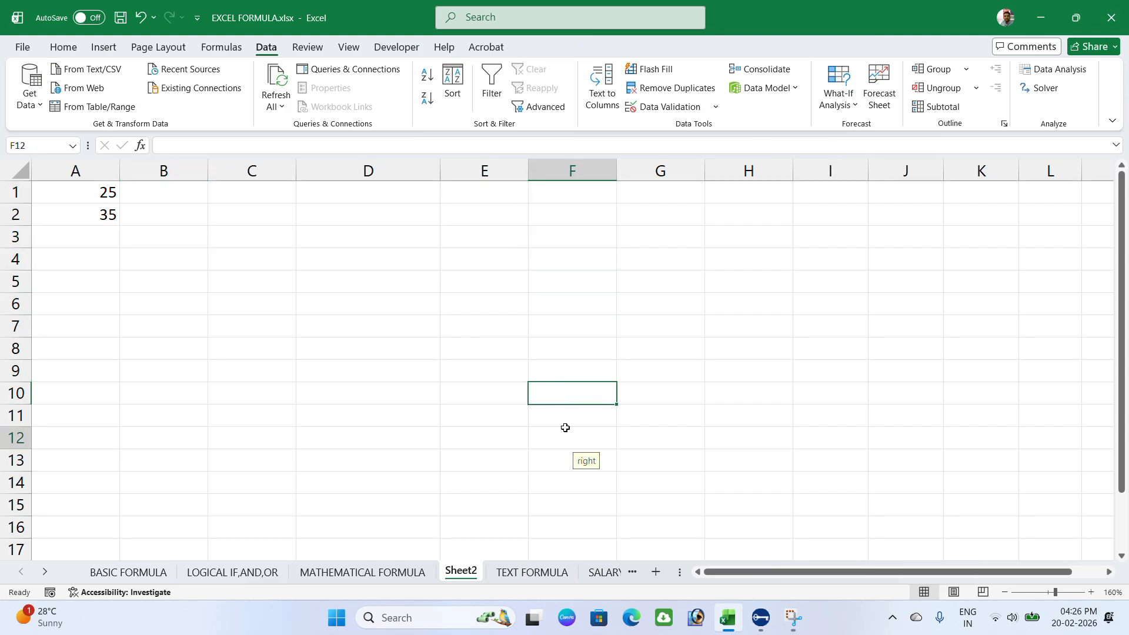
pyautogui.click(558, 468)
pyautogui.doubleClick(561, 461)
pyautogui.write('500')
pyautogui.press('Return')
pyautogui.doubleClick(639, 416)
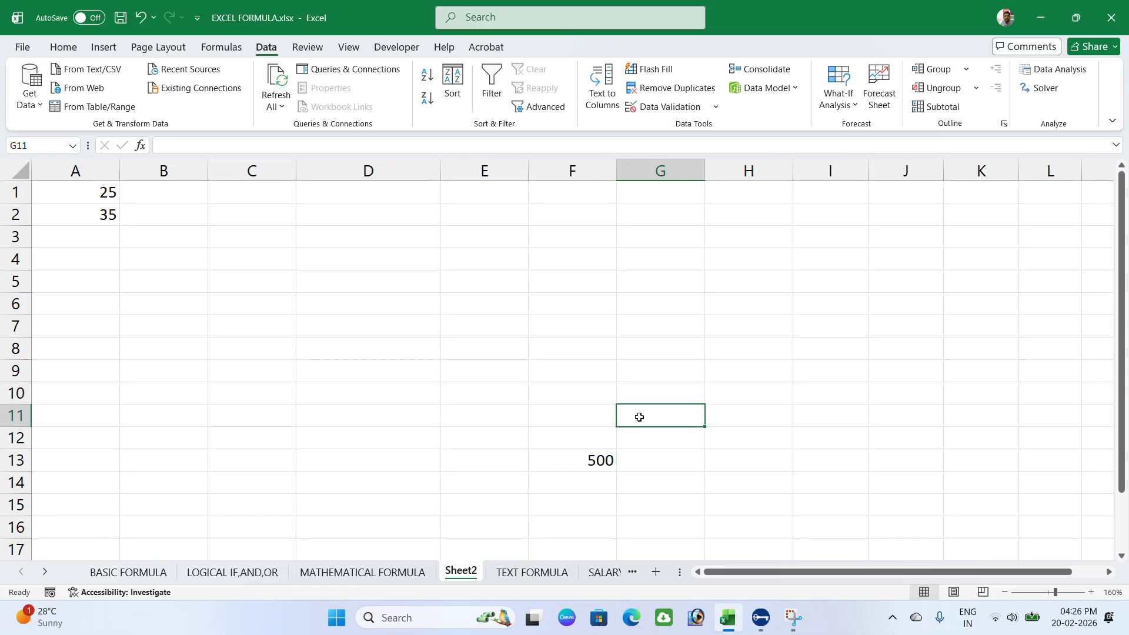
pyautogui.write('500')
pyautogui.press('Return')
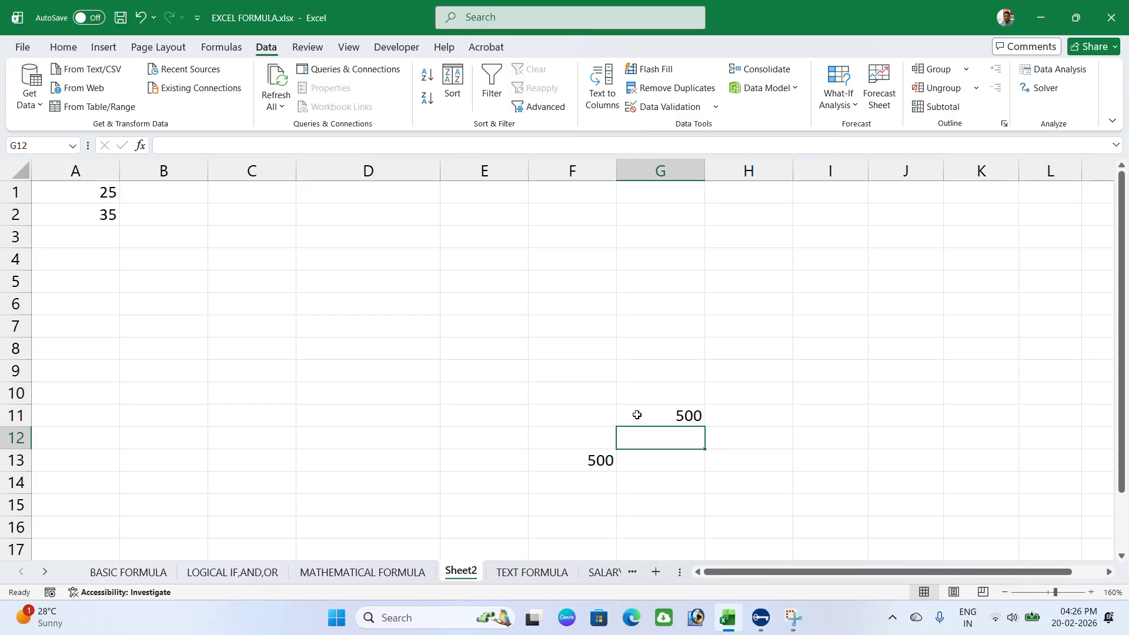
# Try to enter 500 in cell F11 inside the validated range, and discard the entry.
pyautogui.doubleClick(601, 414)
pyautogui.write('500')
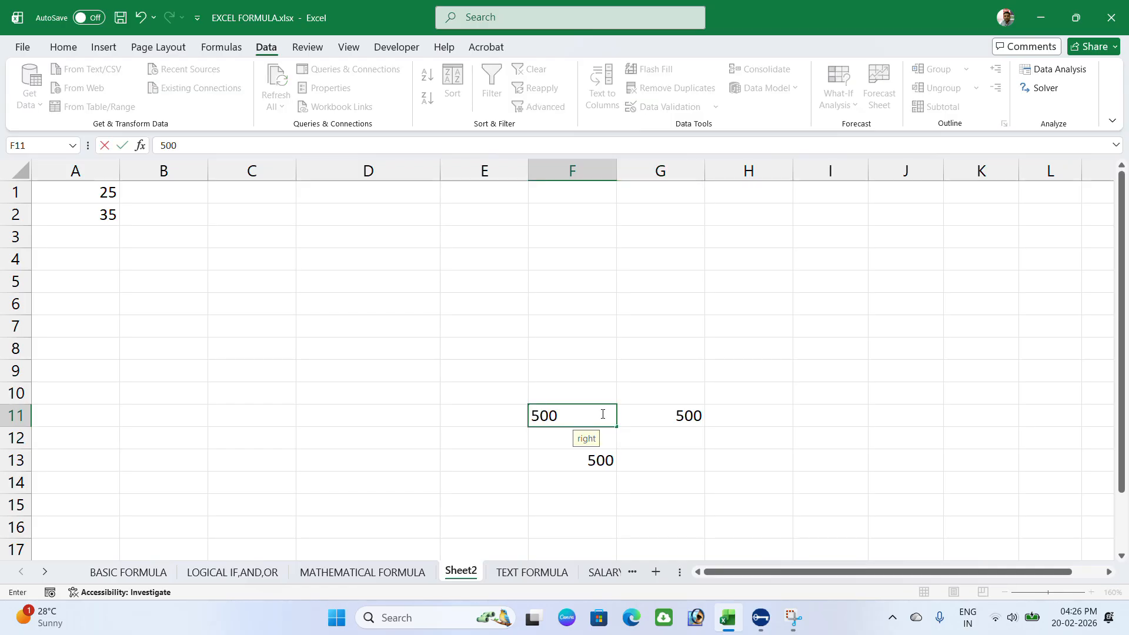
pyautogui.press('Return')
pyautogui.press('Escape')
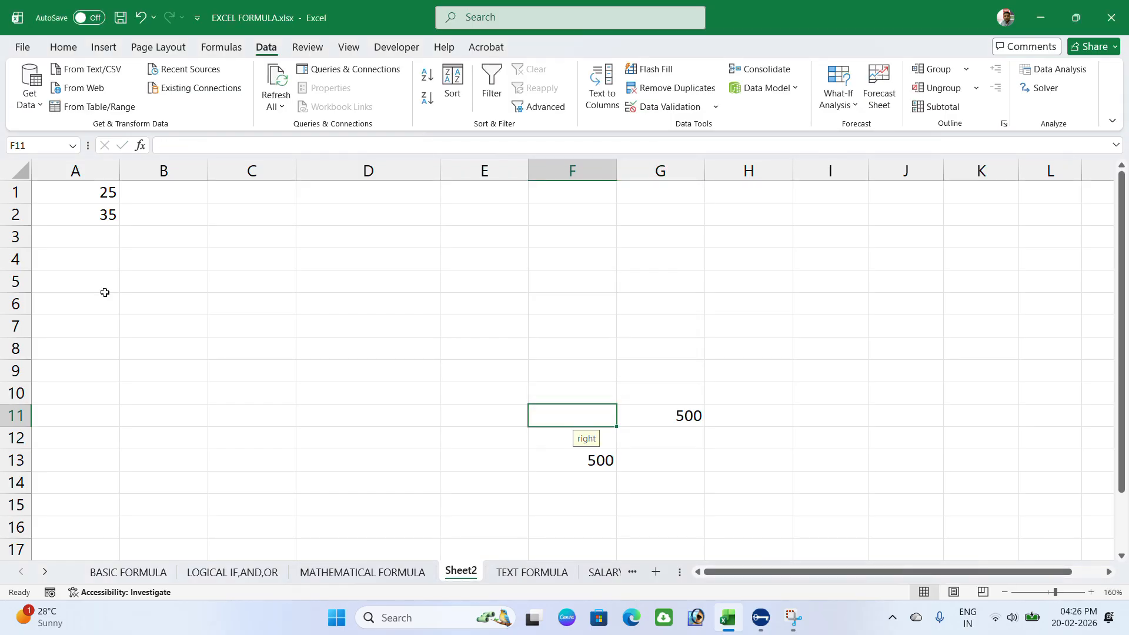
# Test the whole number rule by trying to enter 25.5 in cell C2, and discard the entry.
pyautogui.moveTo(78, 196); pyautogui.dragTo(563, 441)
pyautogui.click(434, 365)
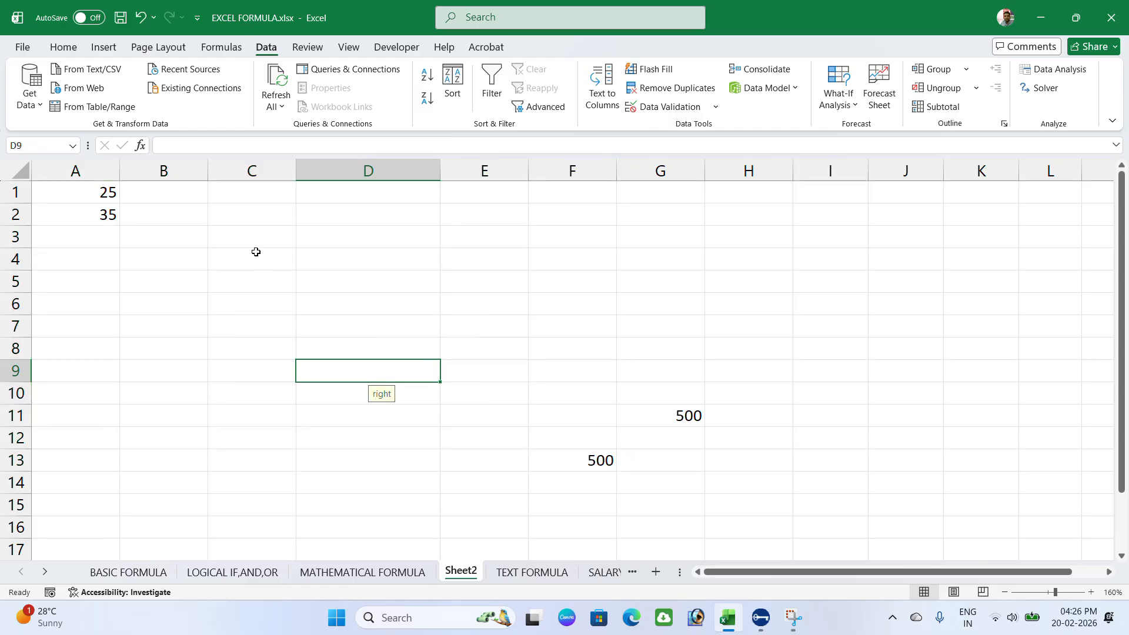
pyautogui.doubleClick(258, 219)
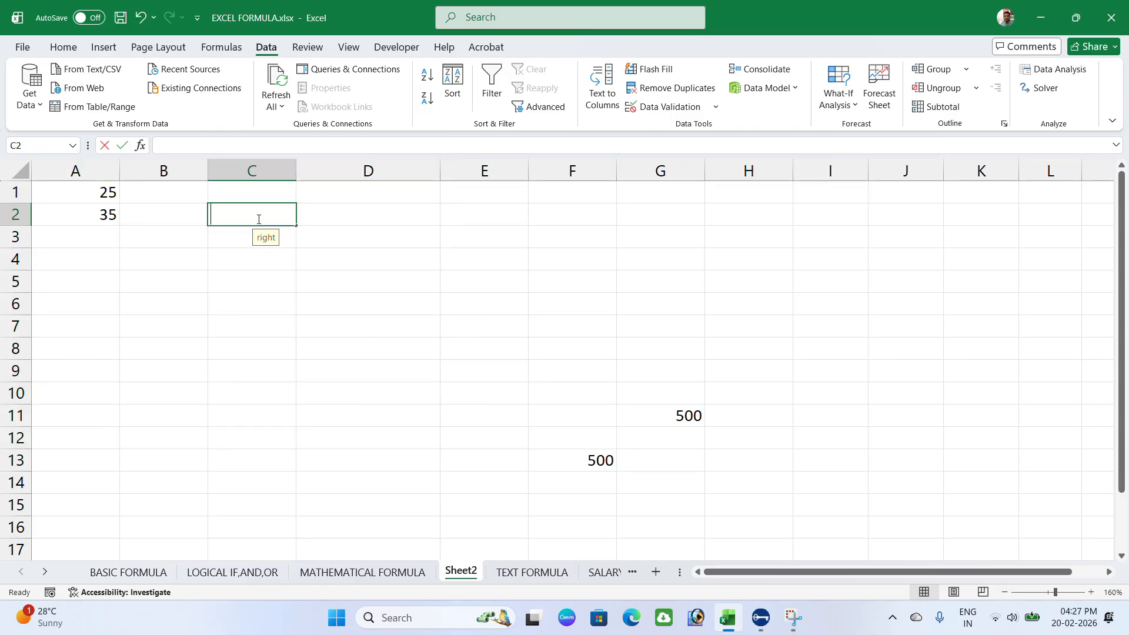
pyautogui.write('25.5')
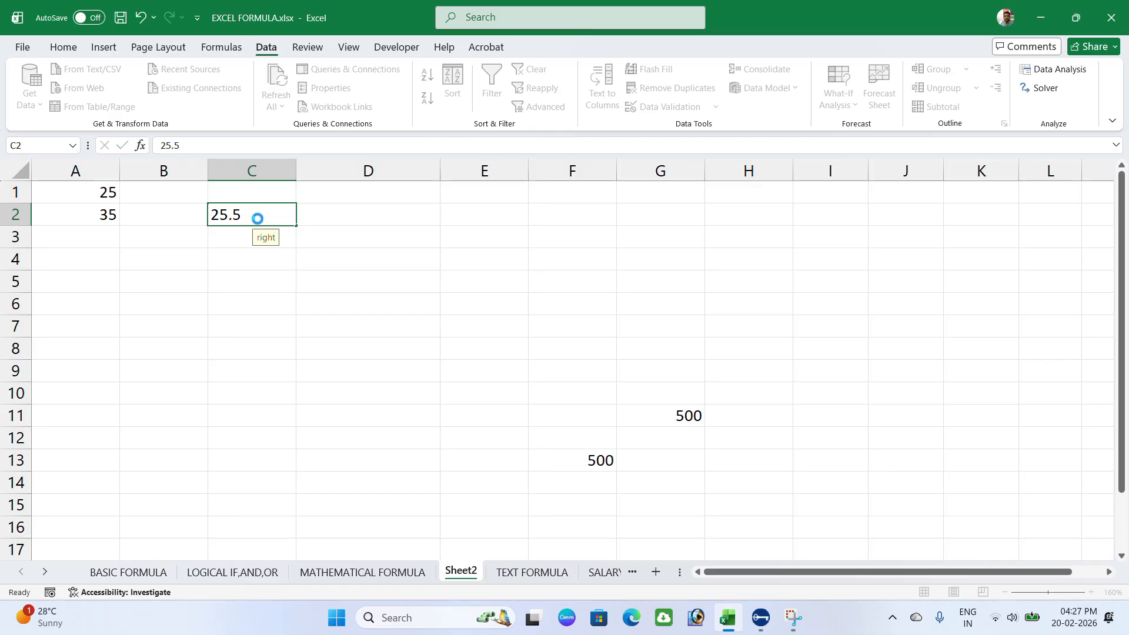
pyautogui.press('Return')
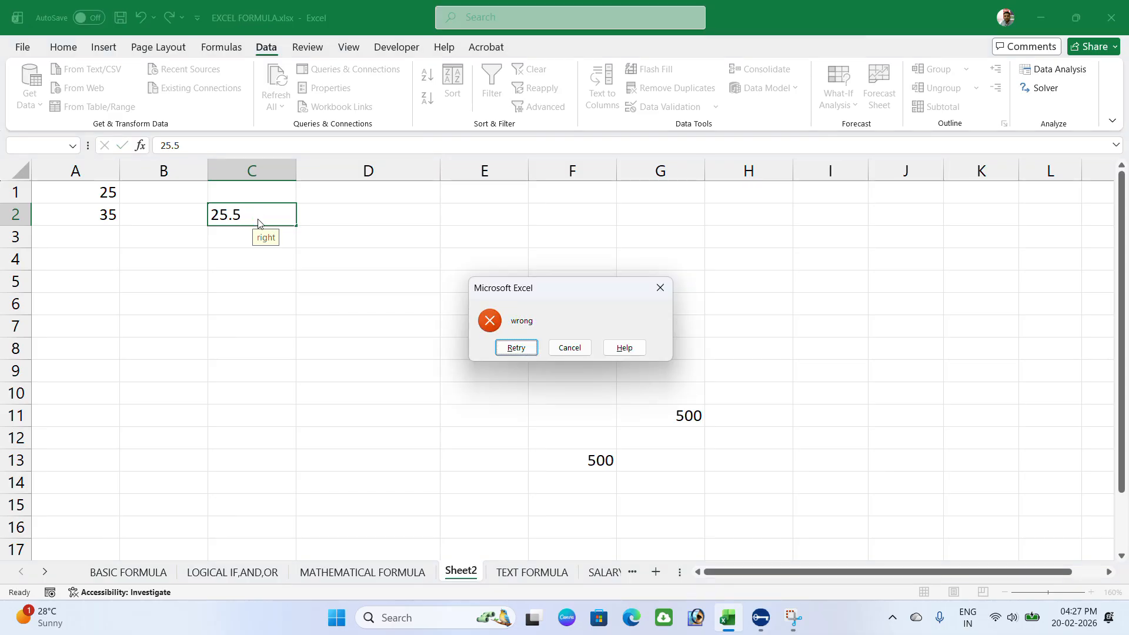
pyautogui.press('Return')
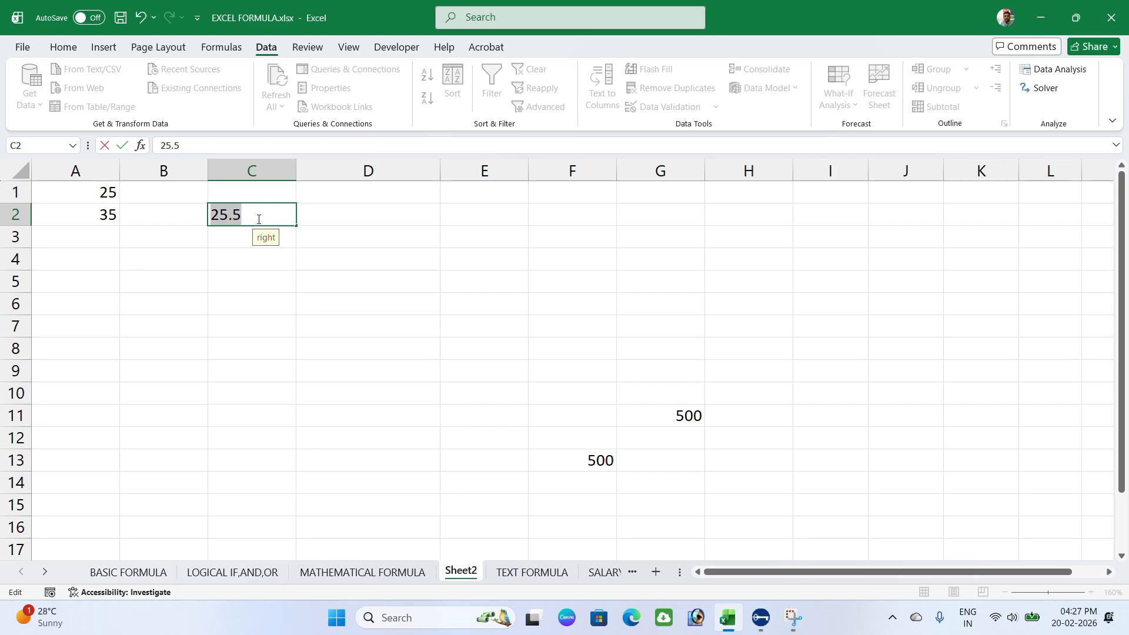
pyautogui.press('Escape')
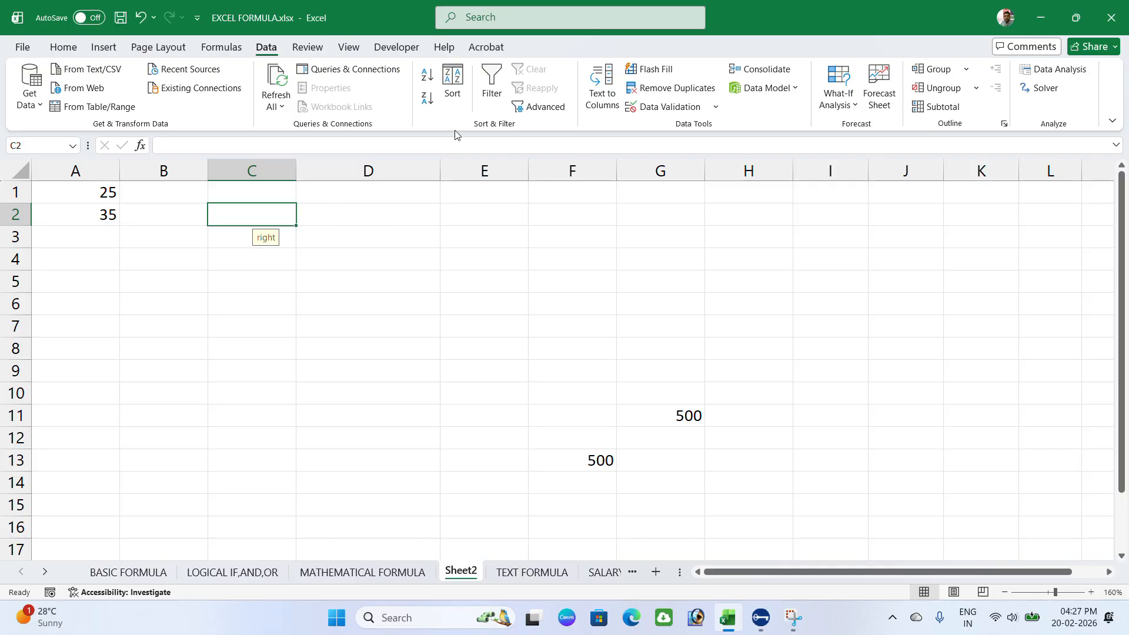
# Clear all validation criteria and messages from C2 and all other cells with the same settings.
pyautogui.click(661, 108)
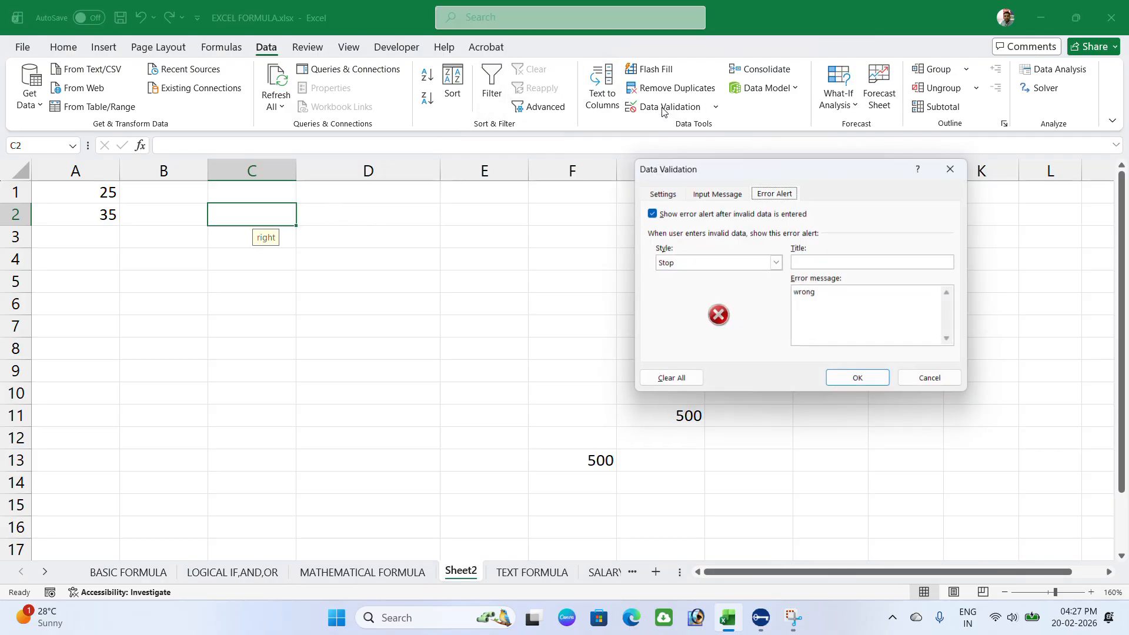
pyautogui.click(670, 193)
pyautogui.click(649, 353)
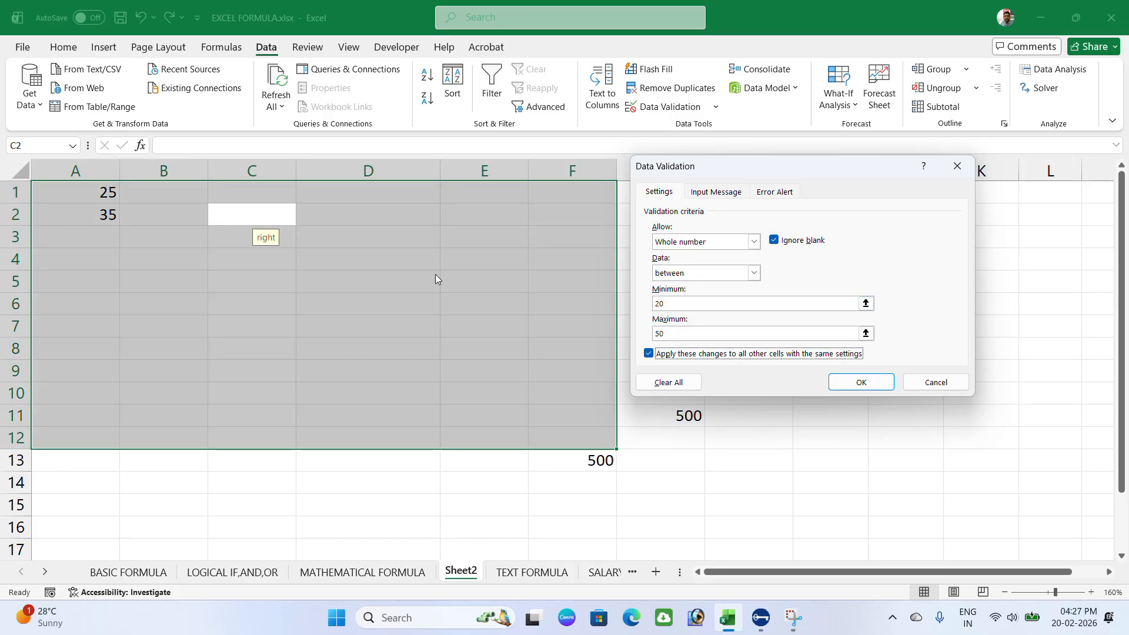
pyautogui.click(679, 383)
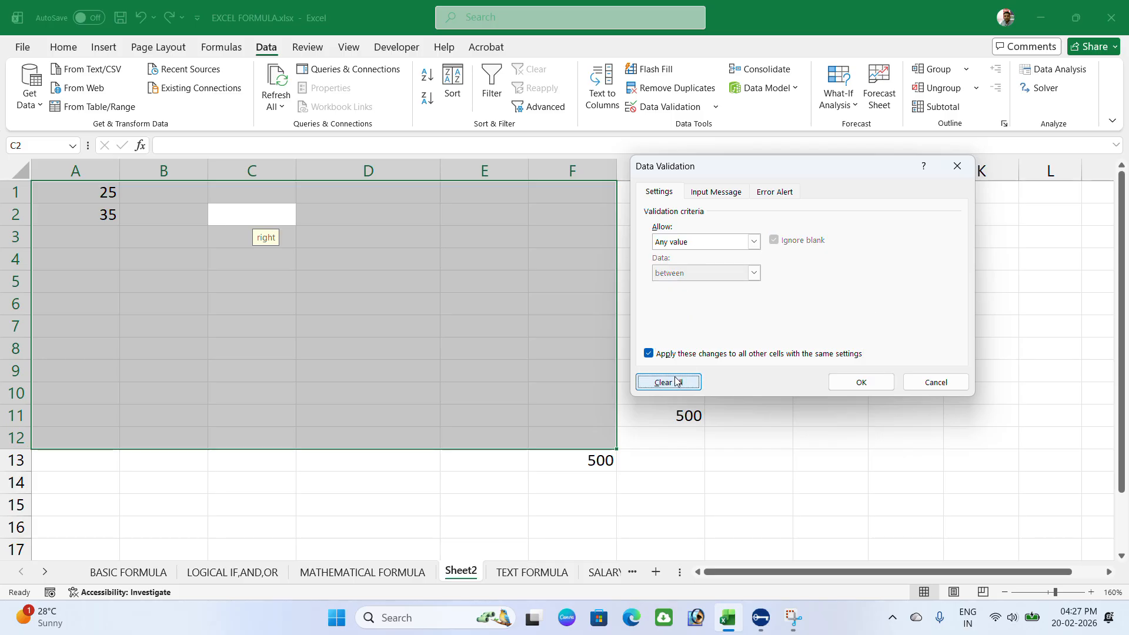
# Restrict the range A1:F12 to decimal values greater than or equal to 50, and apply the validation.
pyautogui.click(704, 241)
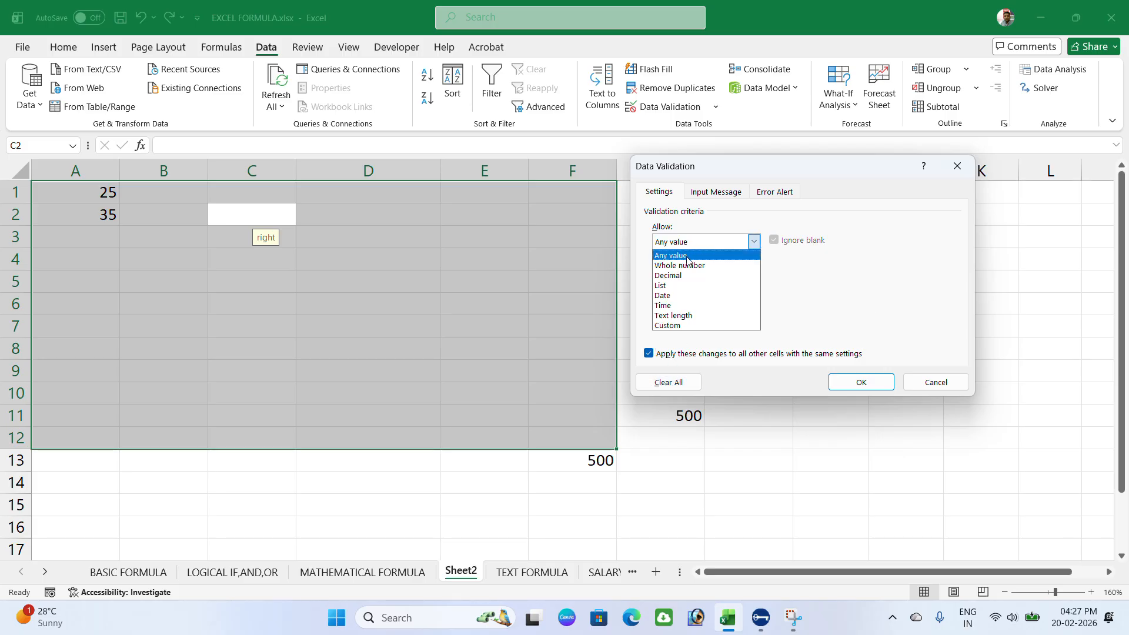
pyautogui.click(679, 276)
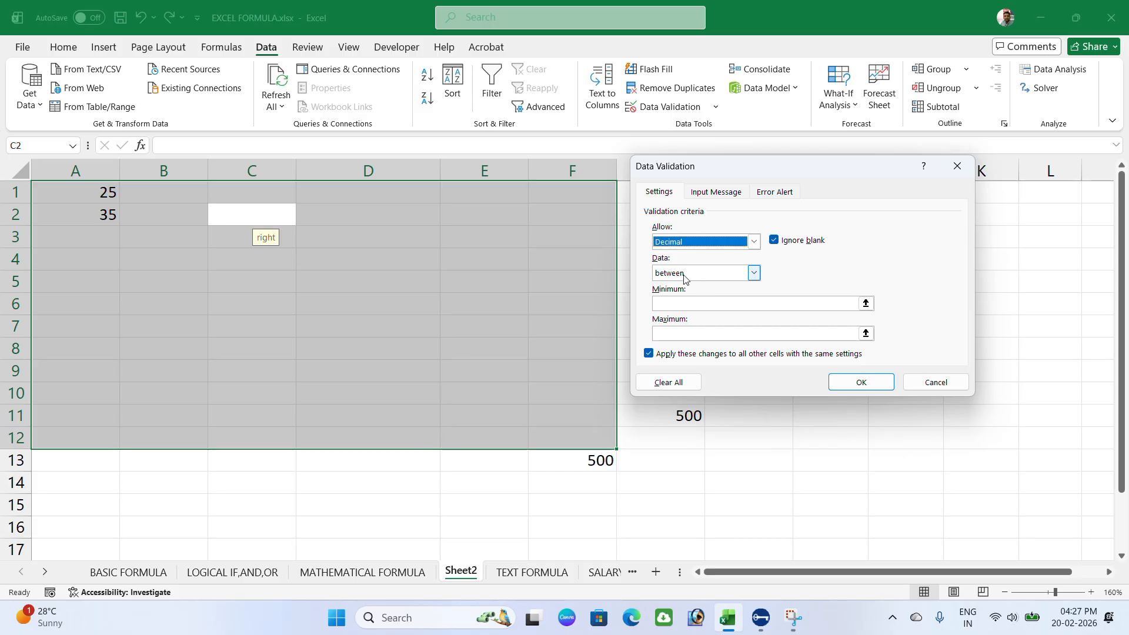
pyautogui.click(683, 274)
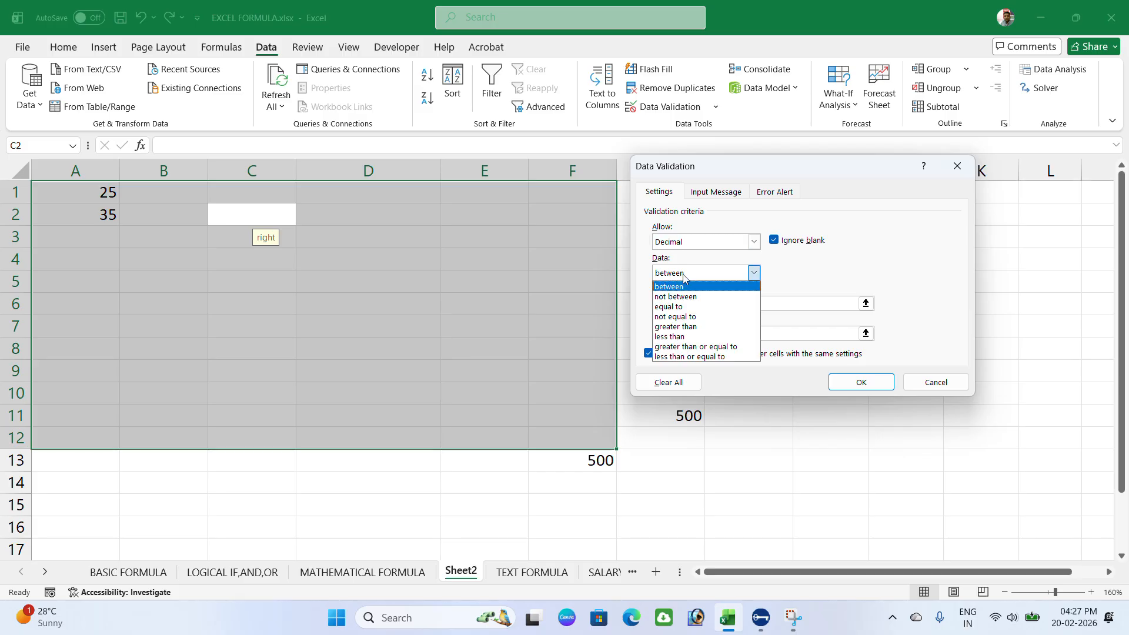
pyautogui.click(671, 348)
pyautogui.click(681, 303)
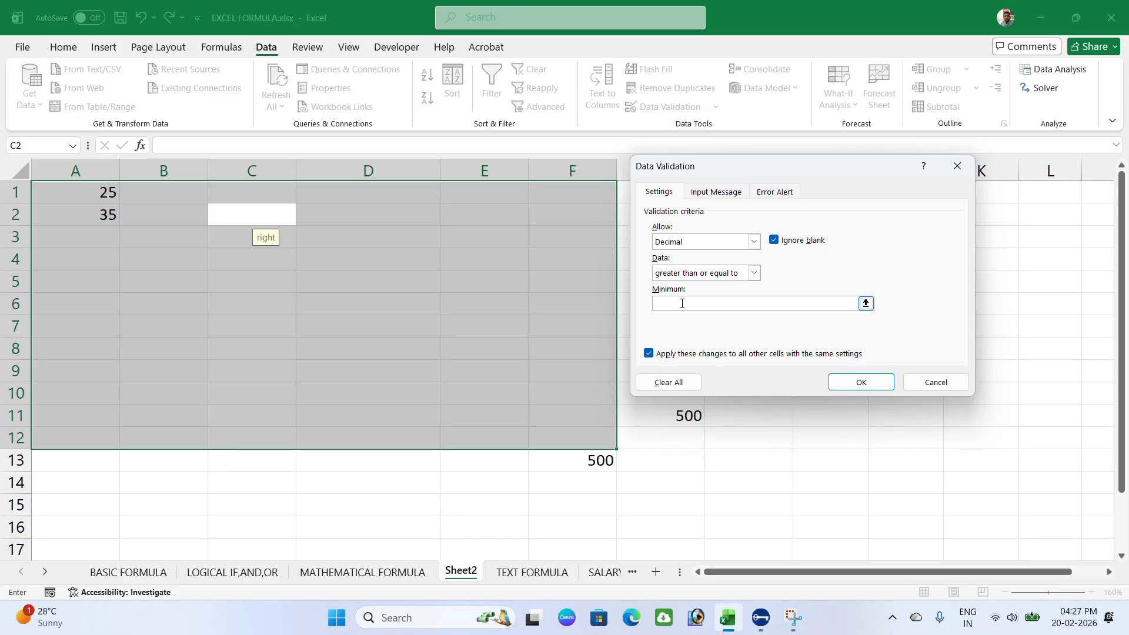
pyautogui.write('50')
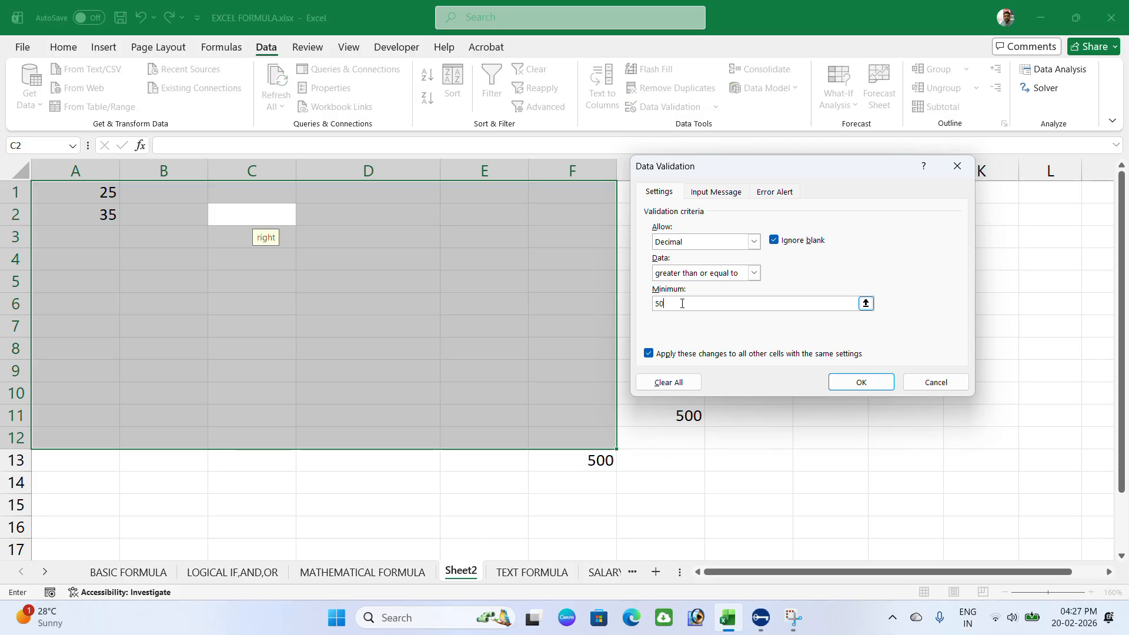
pyautogui.click(849, 385)
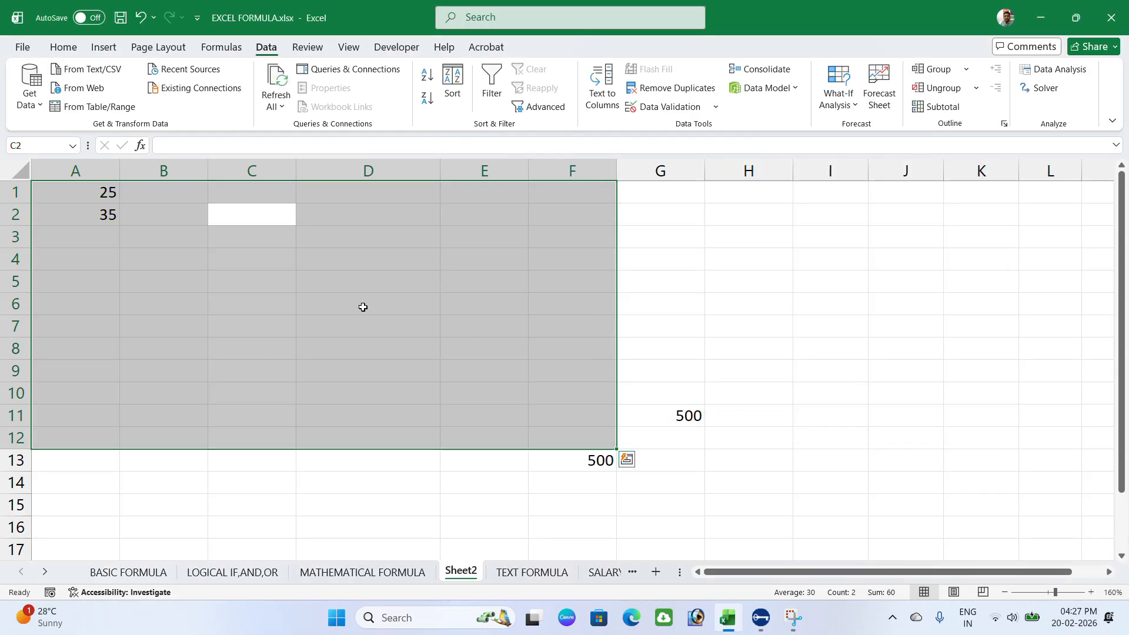
# Enter 50 in cell D4, and try to enter 49 in cell D5.
pyautogui.click(376, 262)
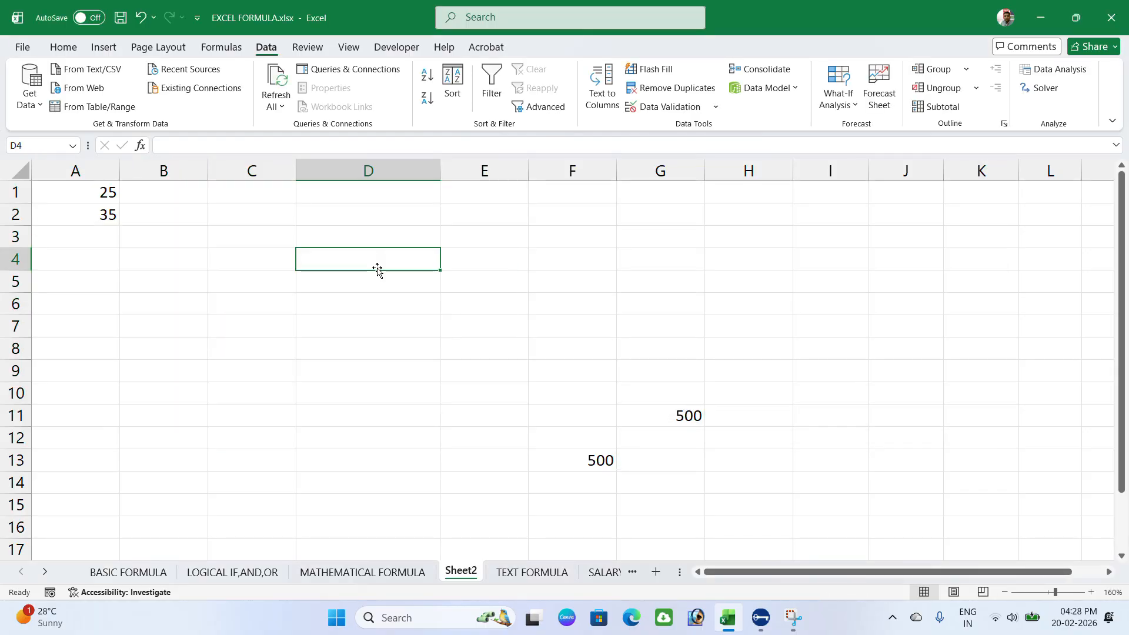
pyautogui.write('50')
pyautogui.press('Return')
pyautogui.write('49')
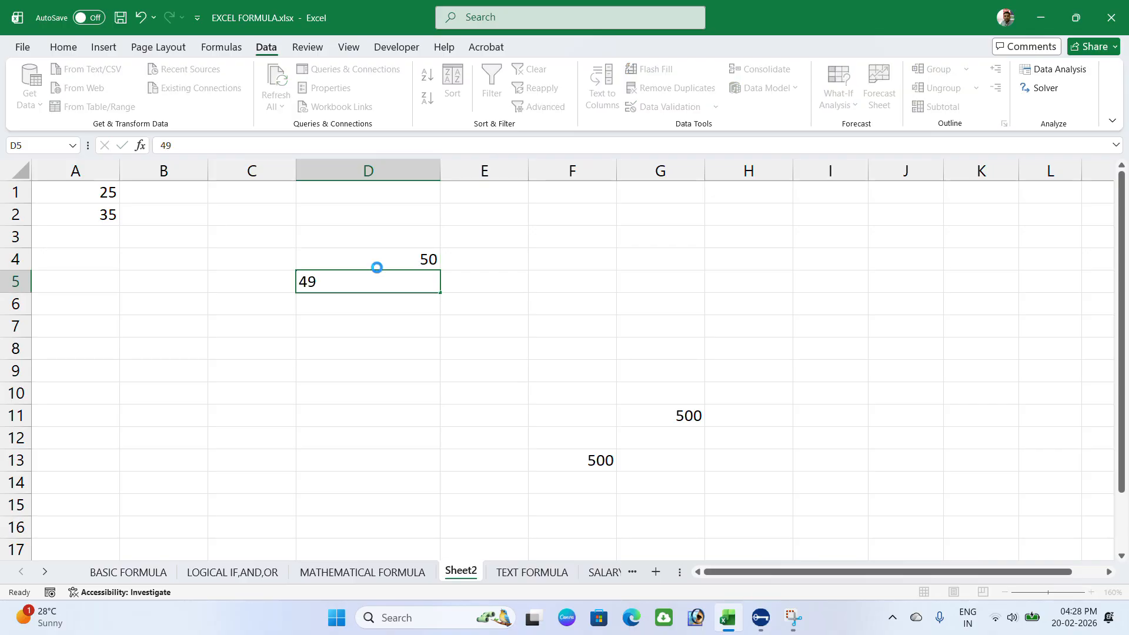
pyautogui.press('Return')
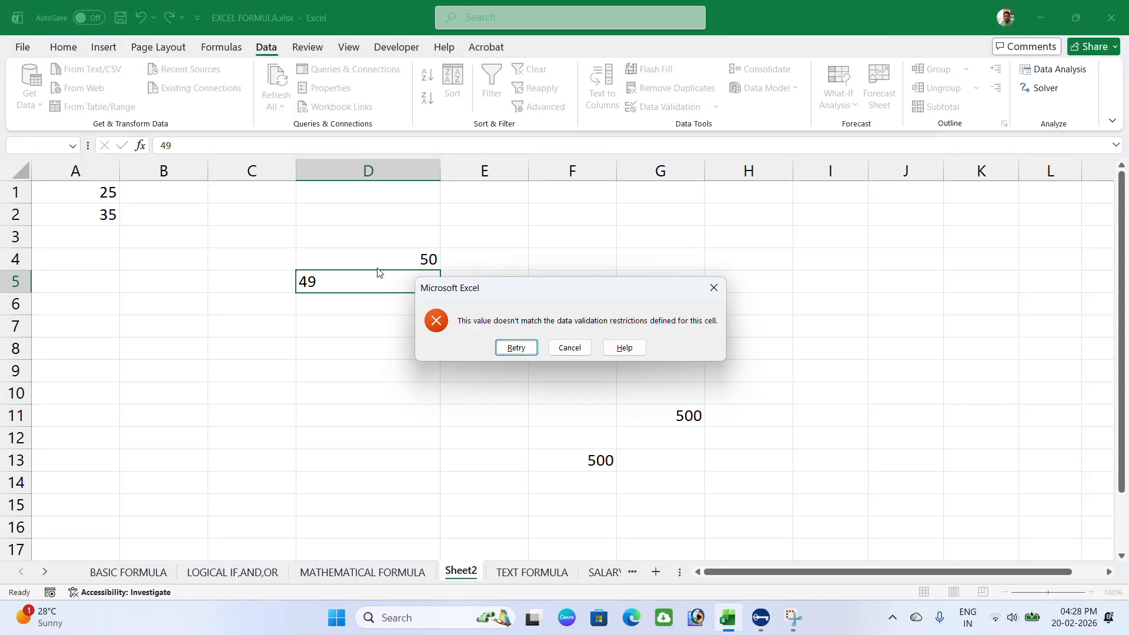
pyautogui.press('Return')
# Enter 51 in cell D5 and 55.5 in cell D6.
pyautogui.write('51')
pyautogui.hotkey('ctrl', 'Return')
pyautogui.press('Return')
pyautogui.write('55.5')
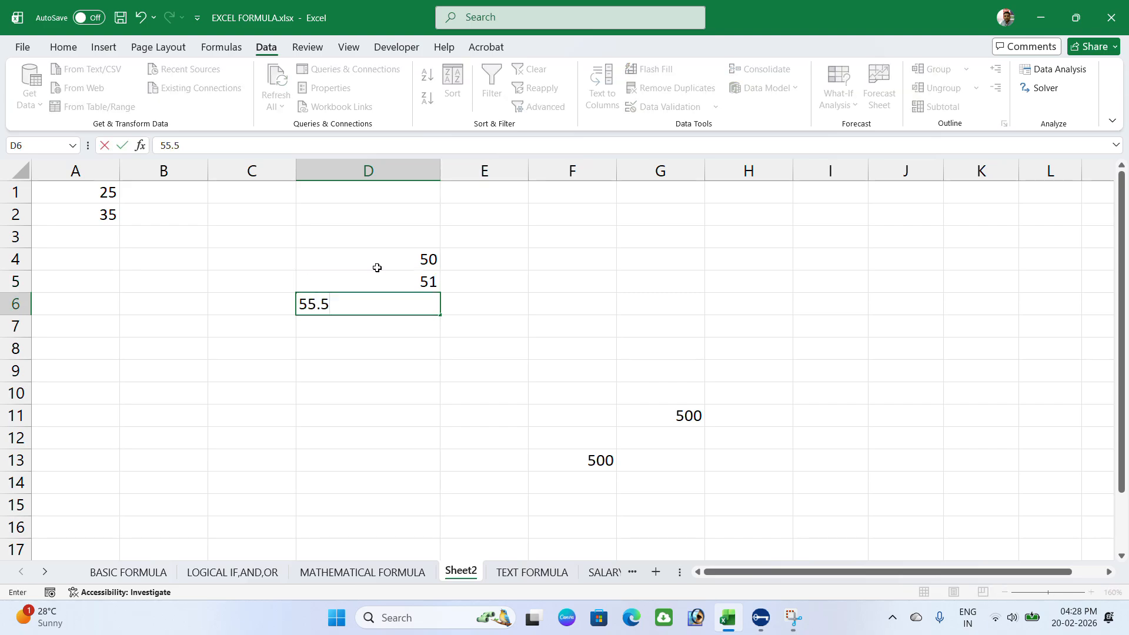
pyautogui.press('Return')
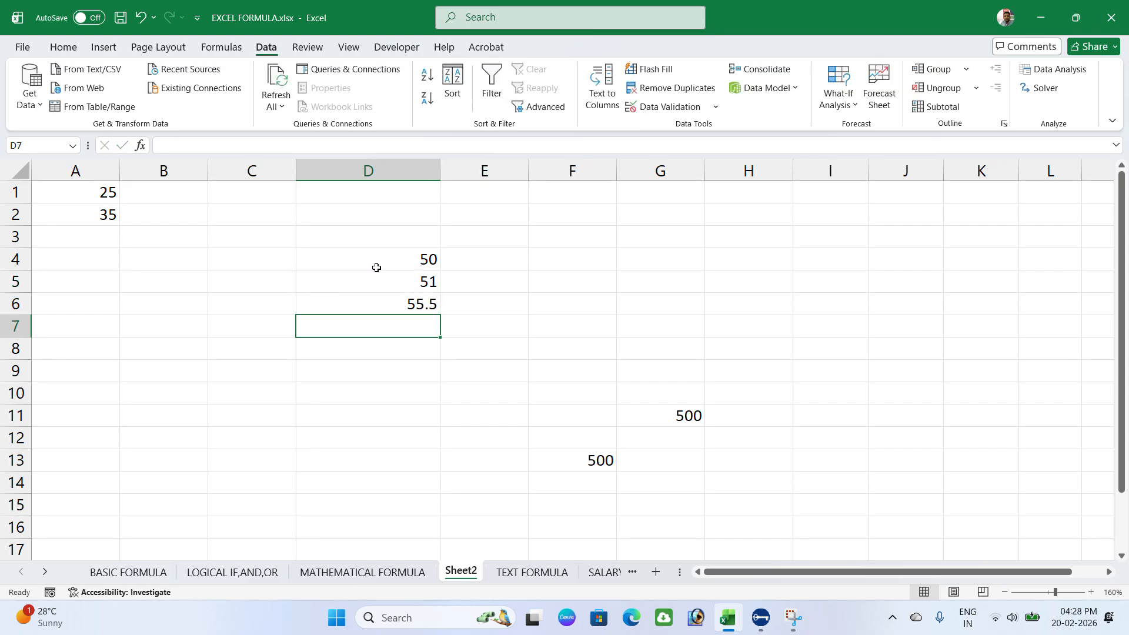
# Review the data validation settings of cell D3, and close them without changes.
pyautogui.click(354, 238)
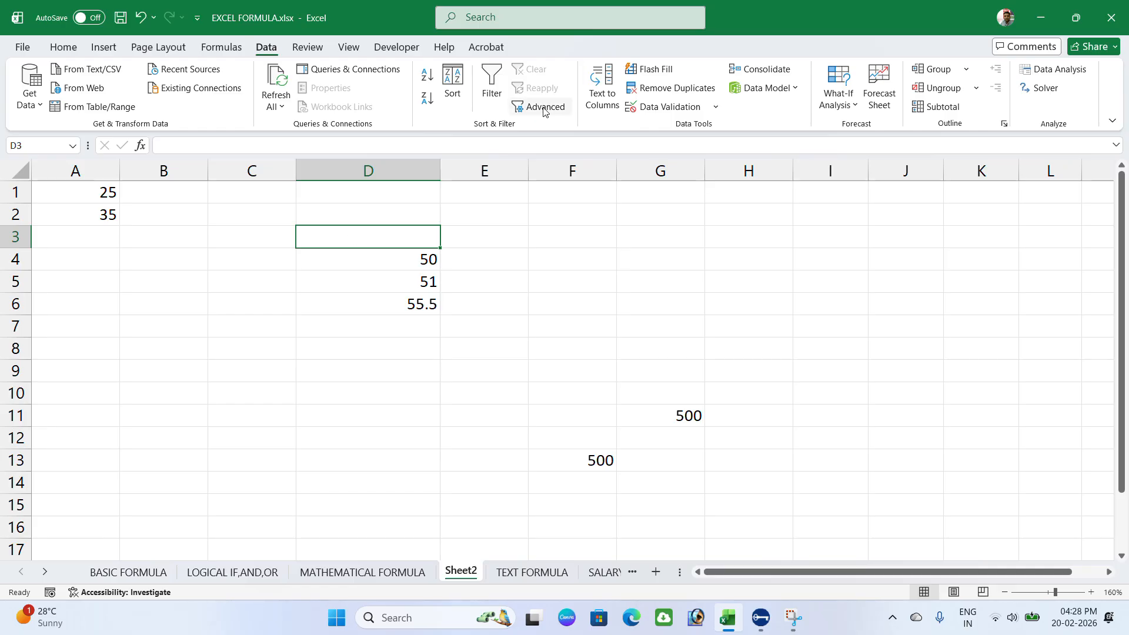
pyautogui.click(684, 113)
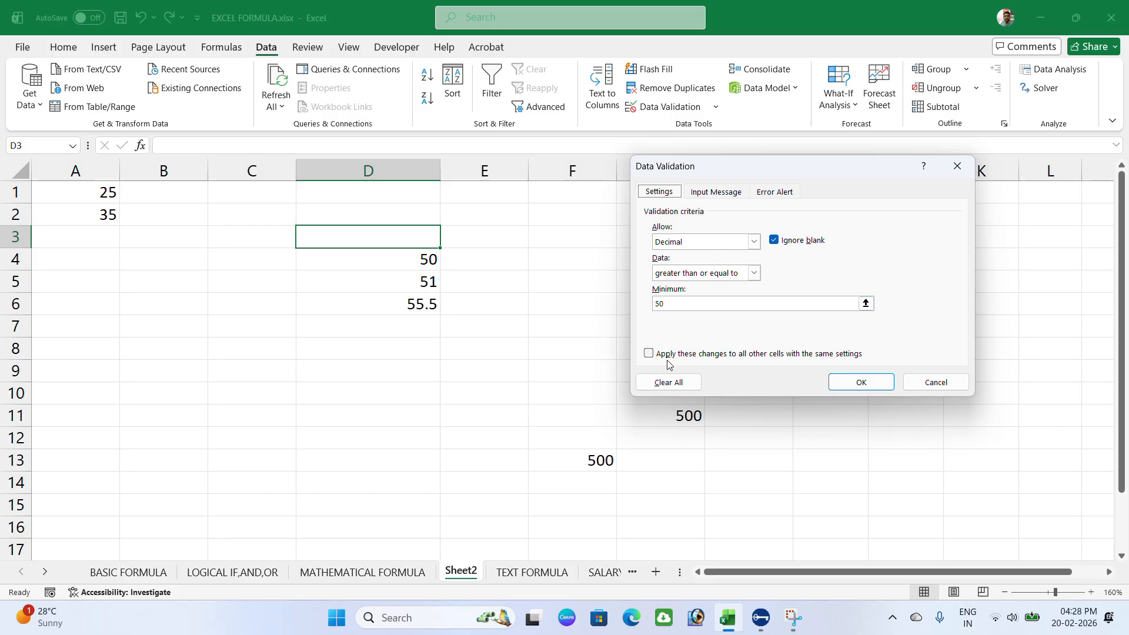
pyautogui.click(923, 382)
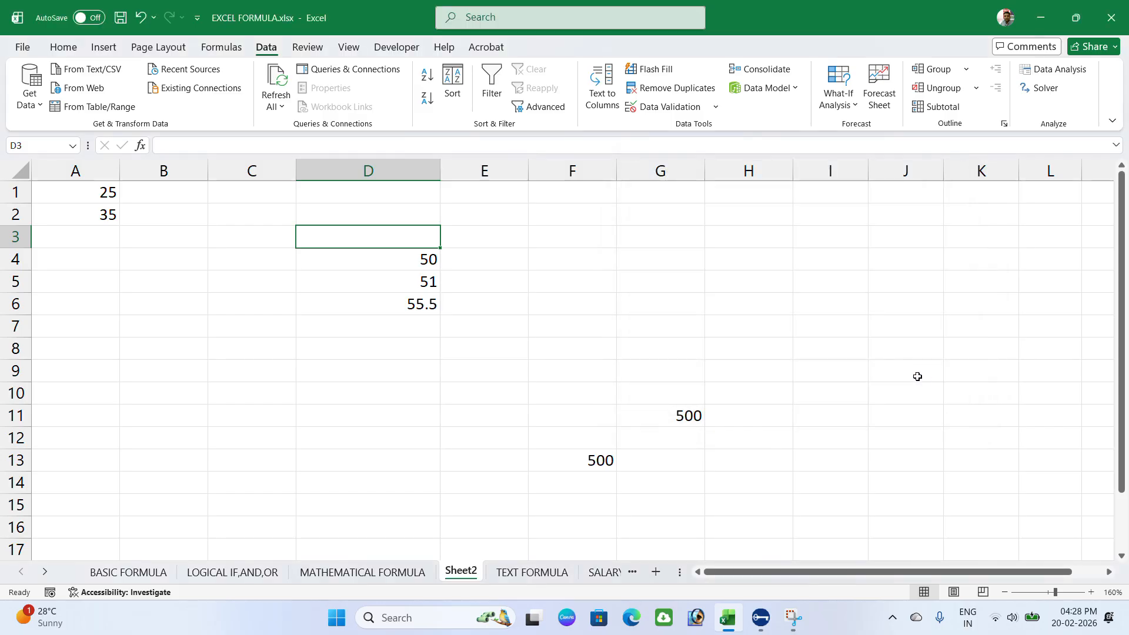
# Circle the invalid data on the sheet against the current validation rule.
pyautogui.click(103, 192)
pyautogui.moveTo(103, 192); pyautogui.dragTo(102, 215)
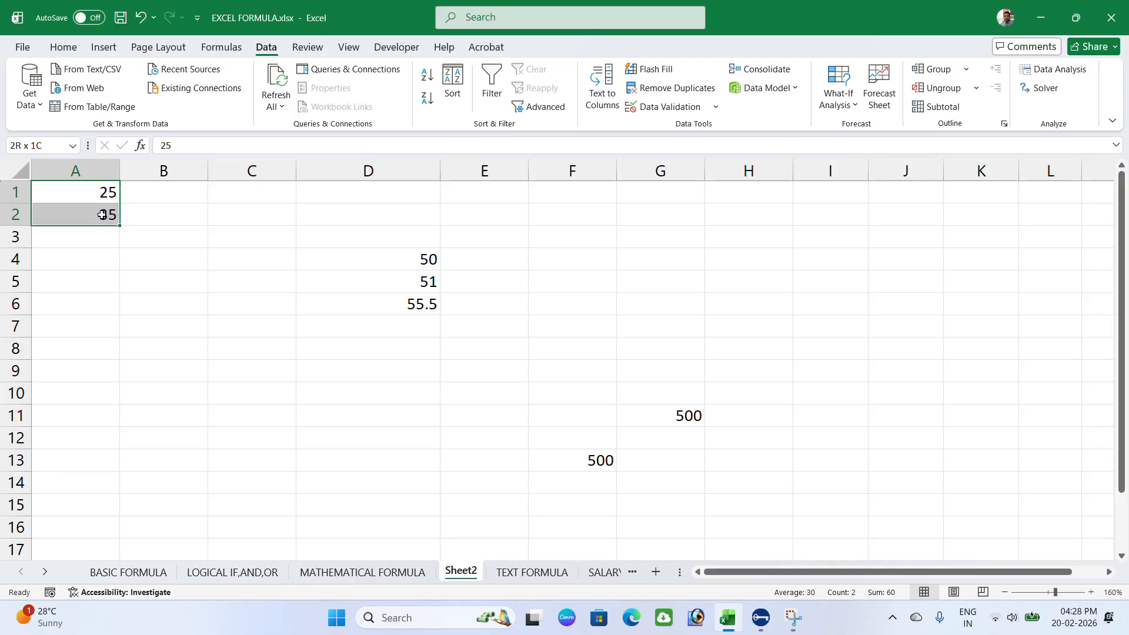
pyautogui.click(231, 258)
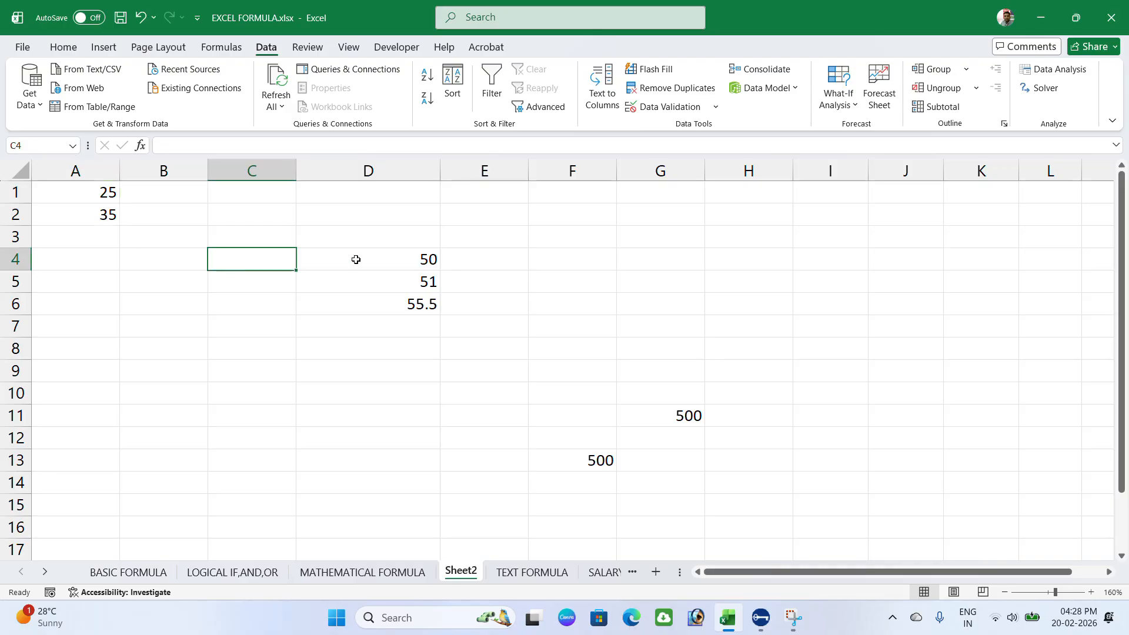
pyautogui.click(714, 108)
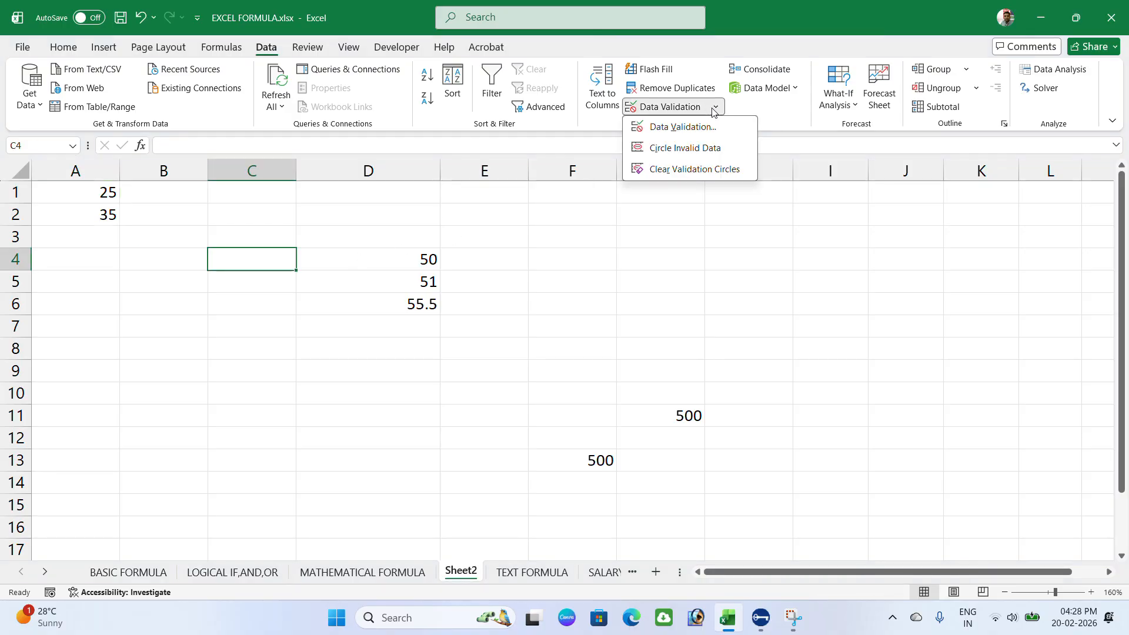
pyautogui.click(664, 151)
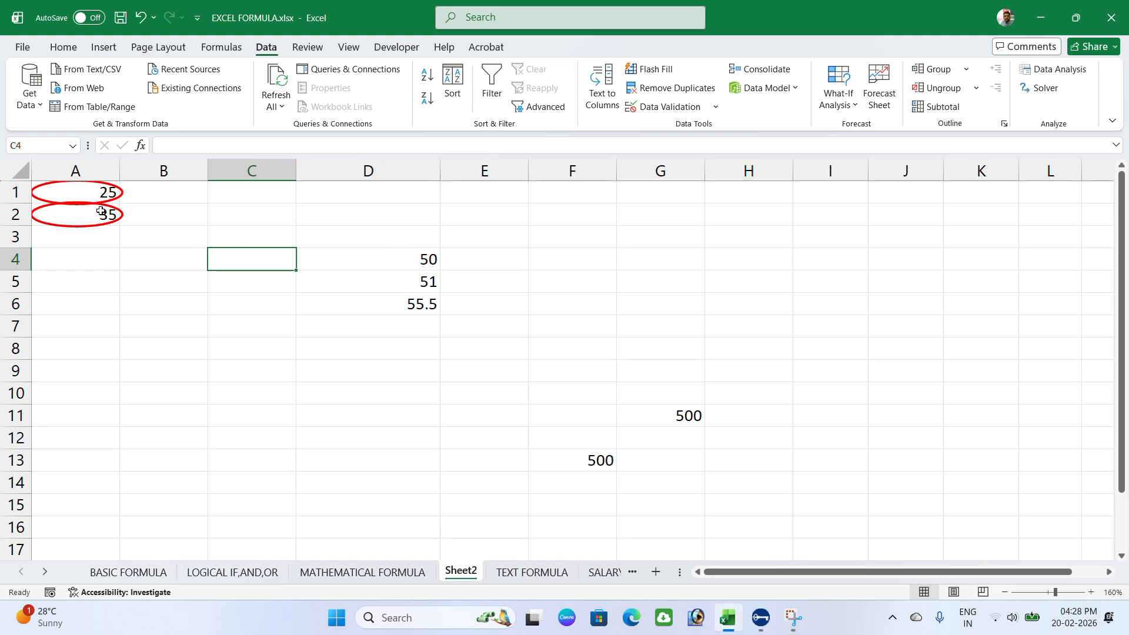
# Clear the validation circles, and clear the decimal rule for all cells with the same settings.
pyautogui.click(718, 107)
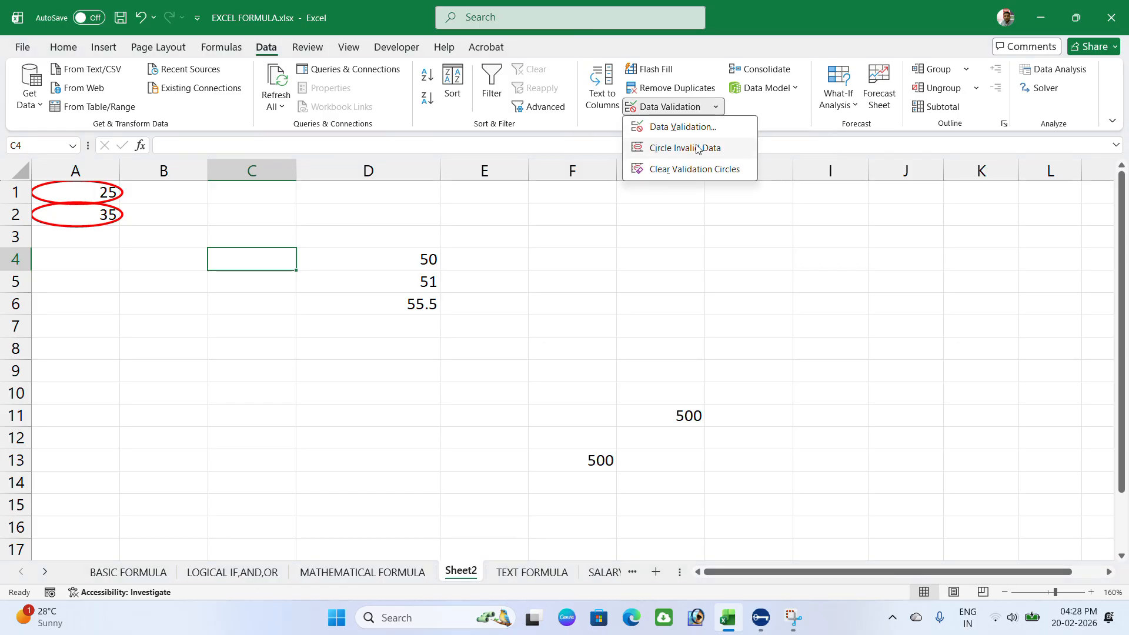
pyautogui.click(670, 171)
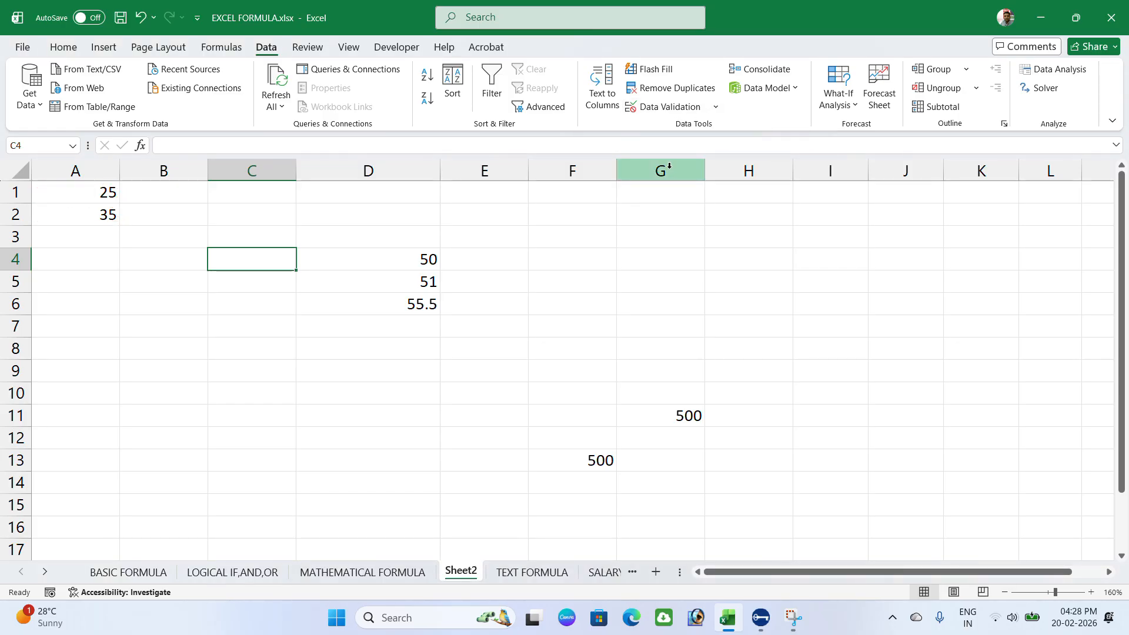
pyautogui.click(716, 107)
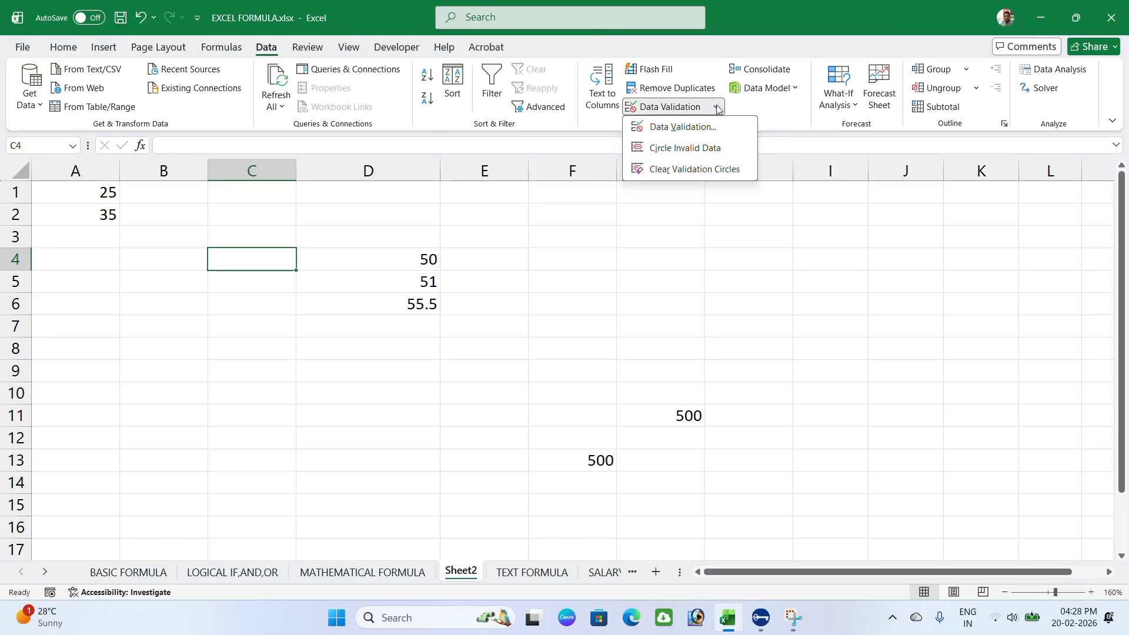
pyautogui.click(692, 135)
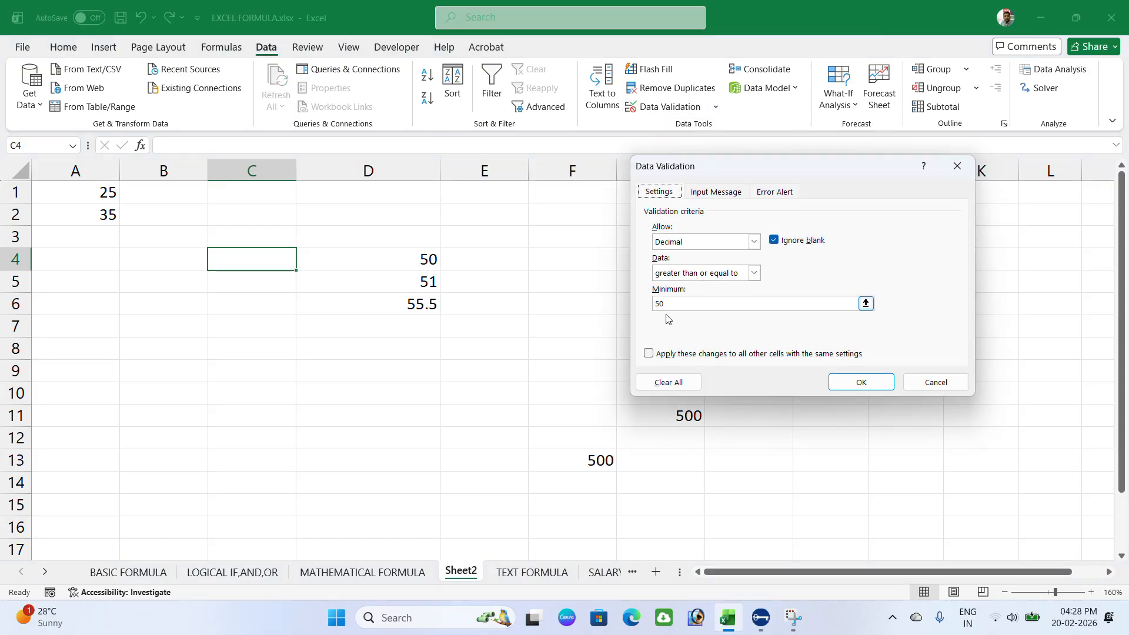
pyautogui.click(665, 354)
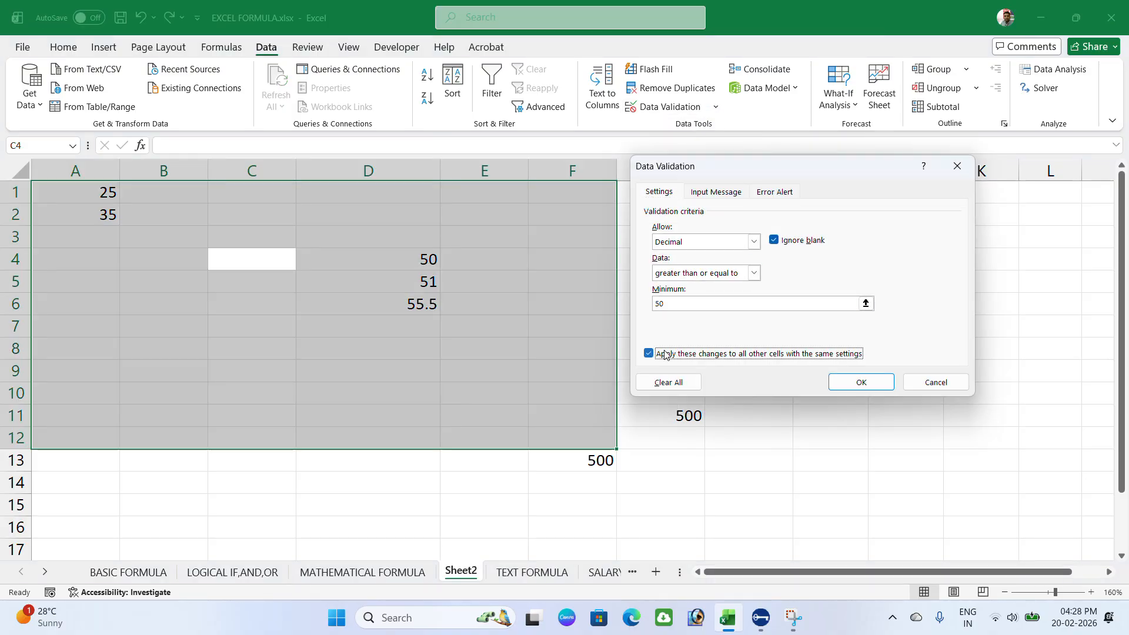
pyautogui.click(668, 387)
# Apply a List validation rule to A1:F12 with the source dca,tally,dtp.
pyautogui.click(754, 241)
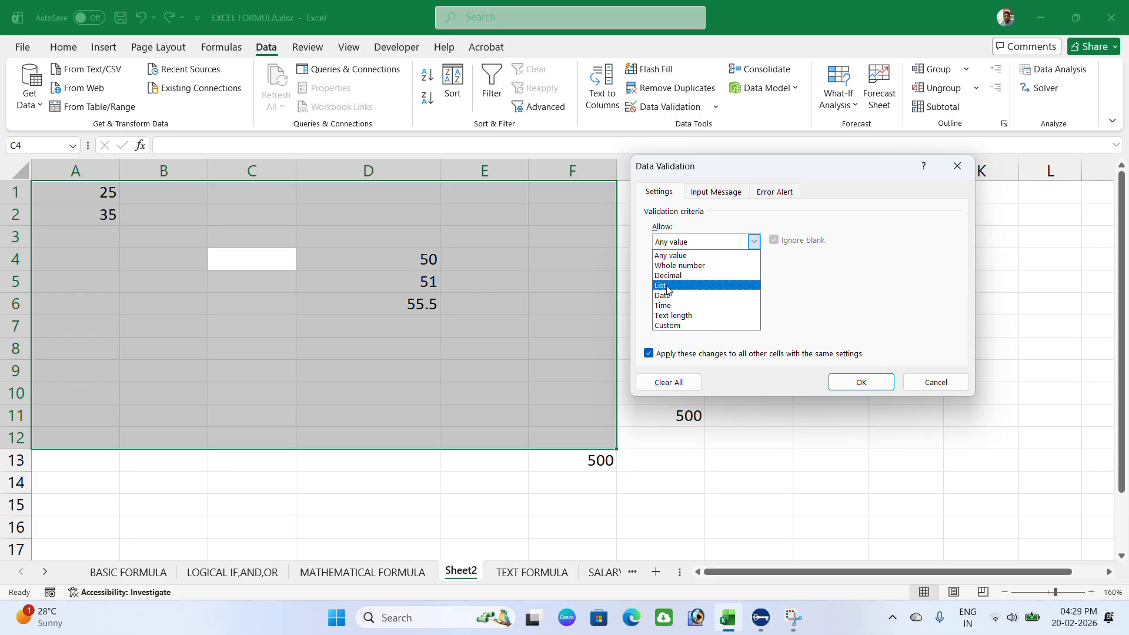
pyautogui.click(667, 286)
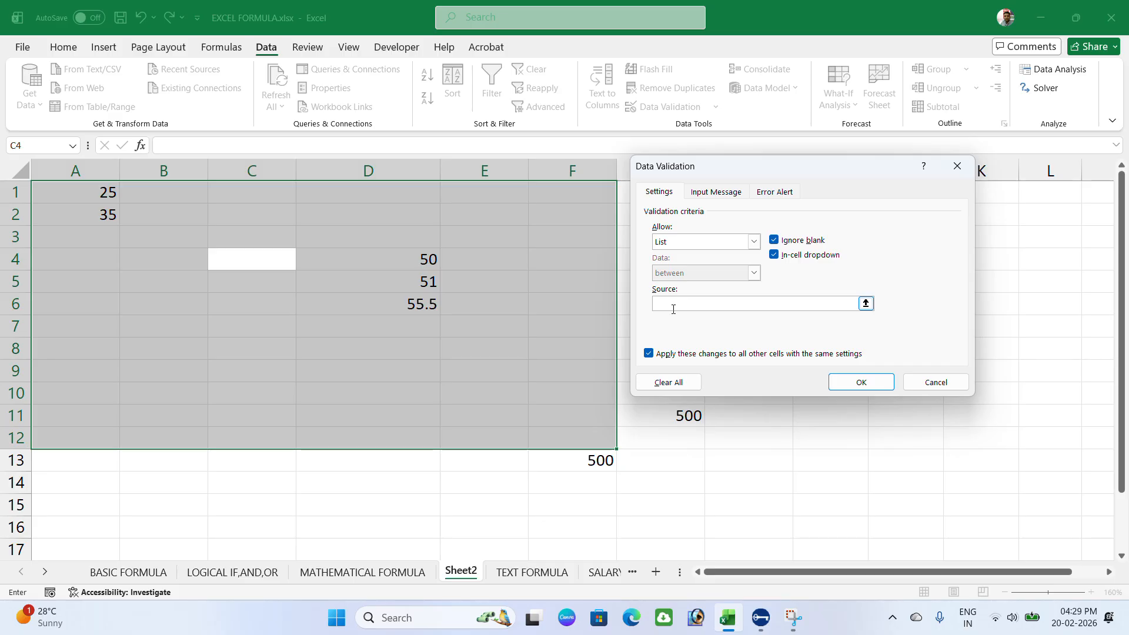
pyautogui.write('dca,tally,dtp')
pyautogui.click(861, 382)
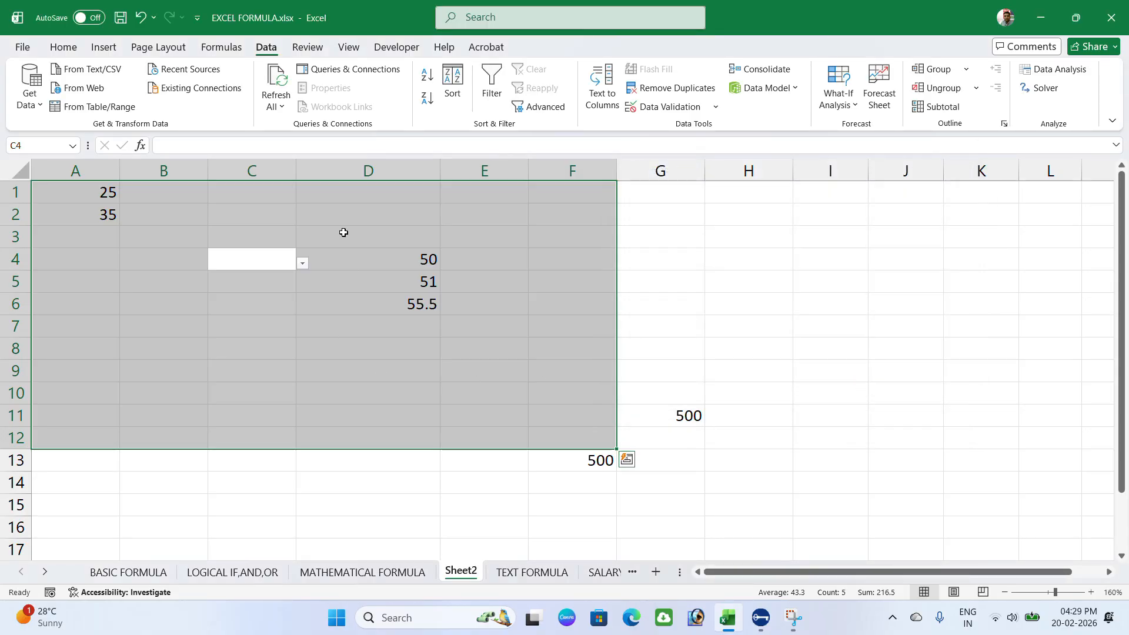
# Choose dca in cell D3, tally in D6 and dtp in D9 from the in-cell dropdown lists.
pyautogui.click(391, 241)
pyautogui.click(447, 241)
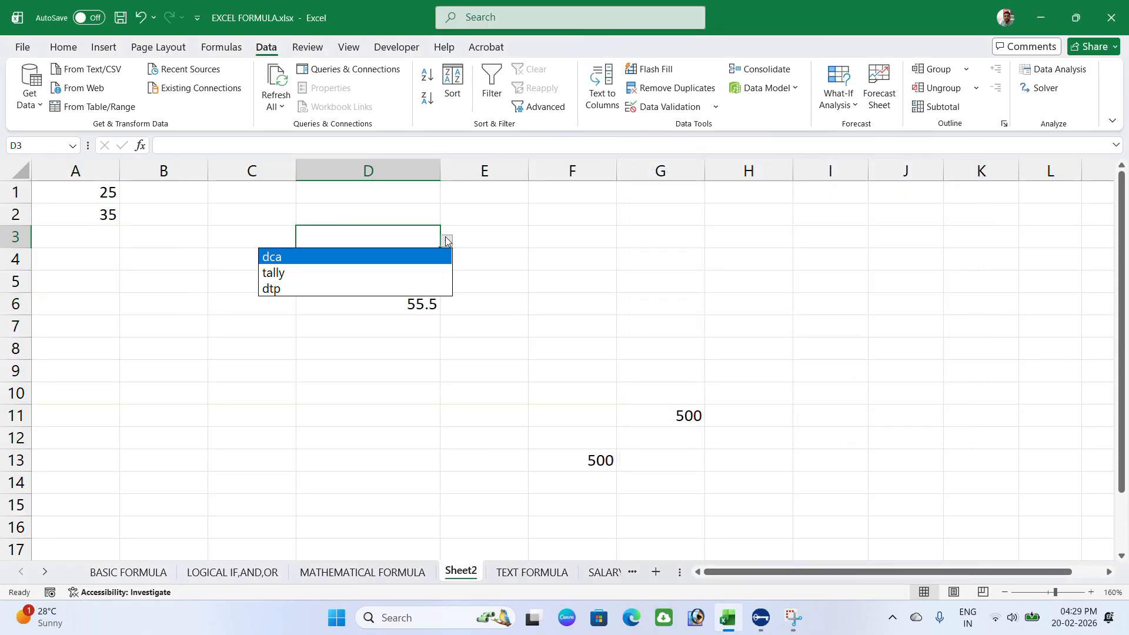
pyautogui.click(325, 259)
pyautogui.click(328, 304)
pyautogui.click(447, 307)
pyautogui.click(372, 346)
pyautogui.click(383, 365)
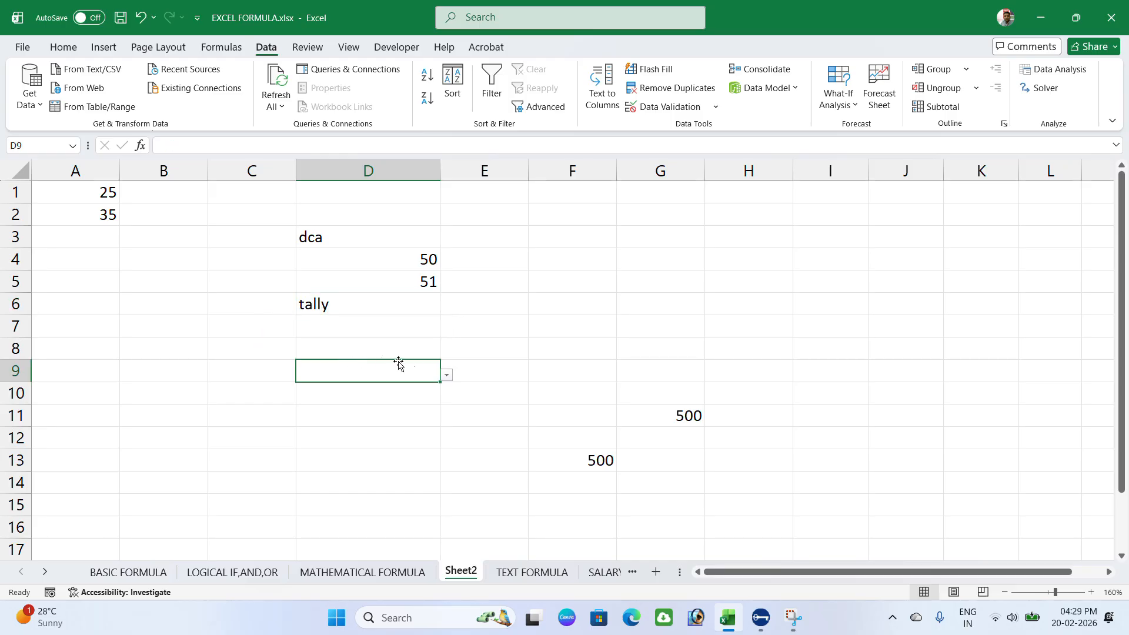
pyautogui.click(447, 374)
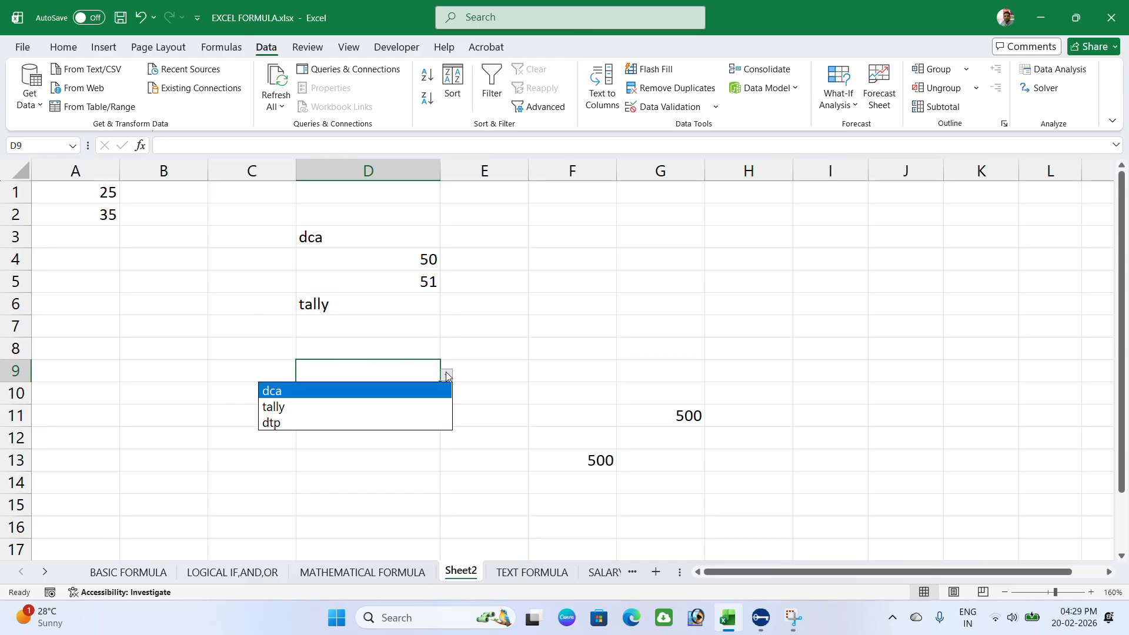
pyautogui.click(351, 417)
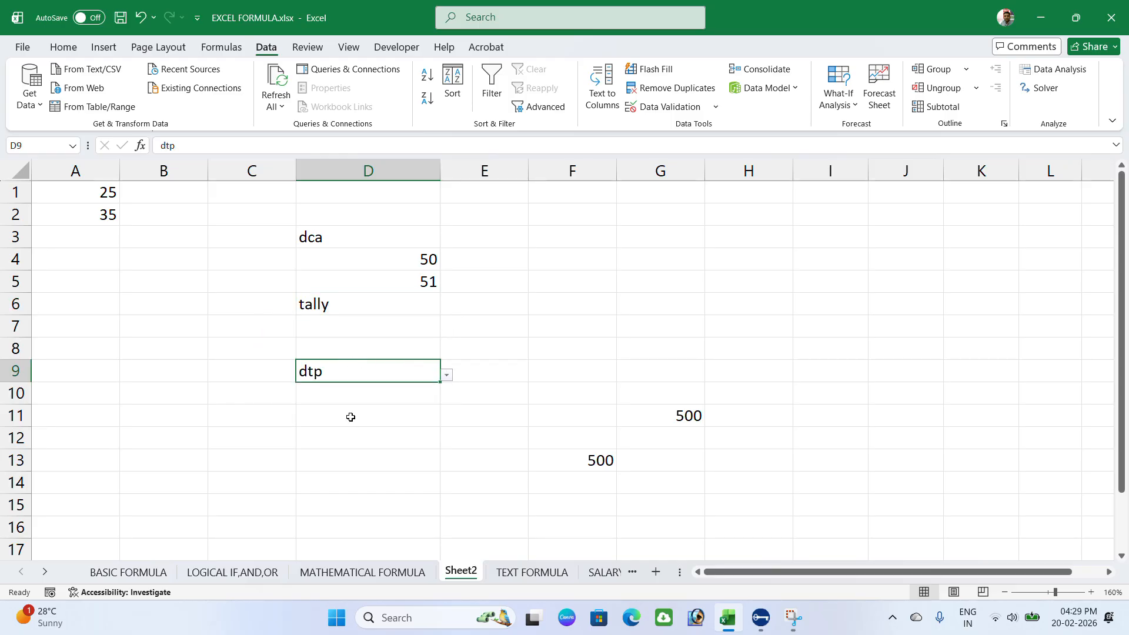
# Enter dca manually in cell E5, and try to enter dac in cell E6.
pyautogui.click(495, 285)
pyautogui.doubleClick(496, 285)
pyautogui.write('dca')
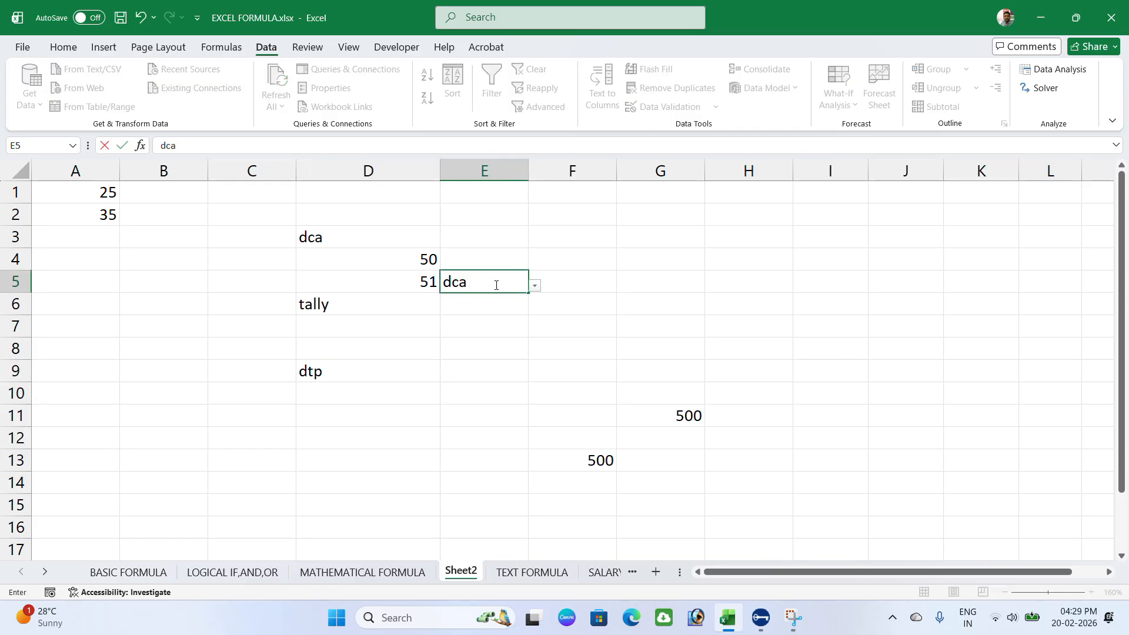
pyautogui.press('Return')
pyautogui.write('dac')
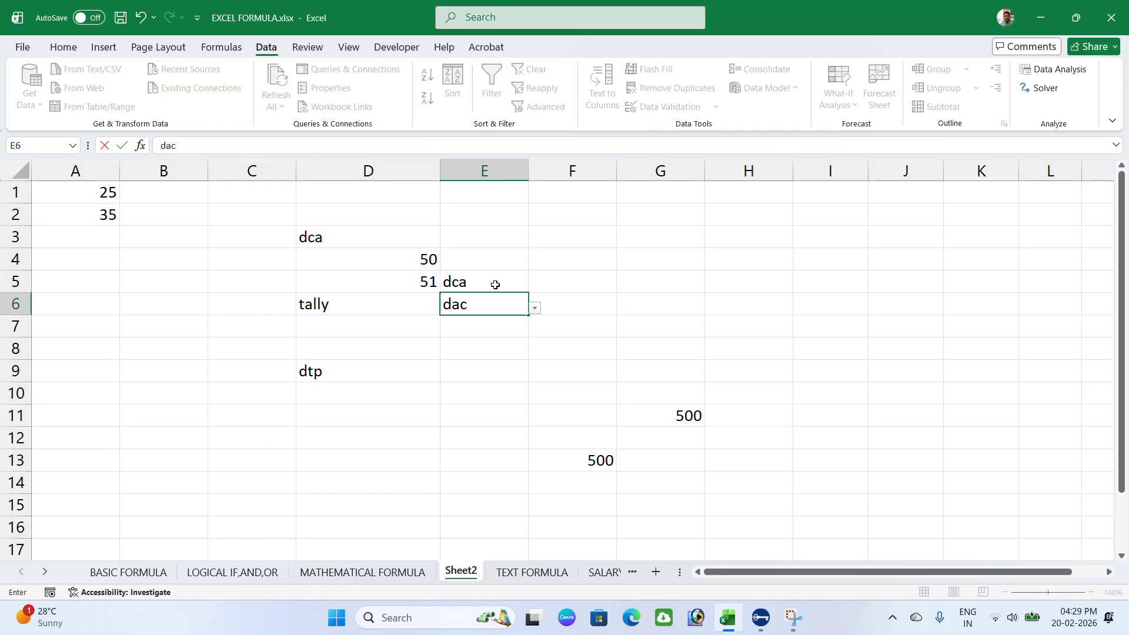
pyautogui.hotkey('ctrl', 'Return')
pyautogui.press('Return')
pyautogui.press('Escape')
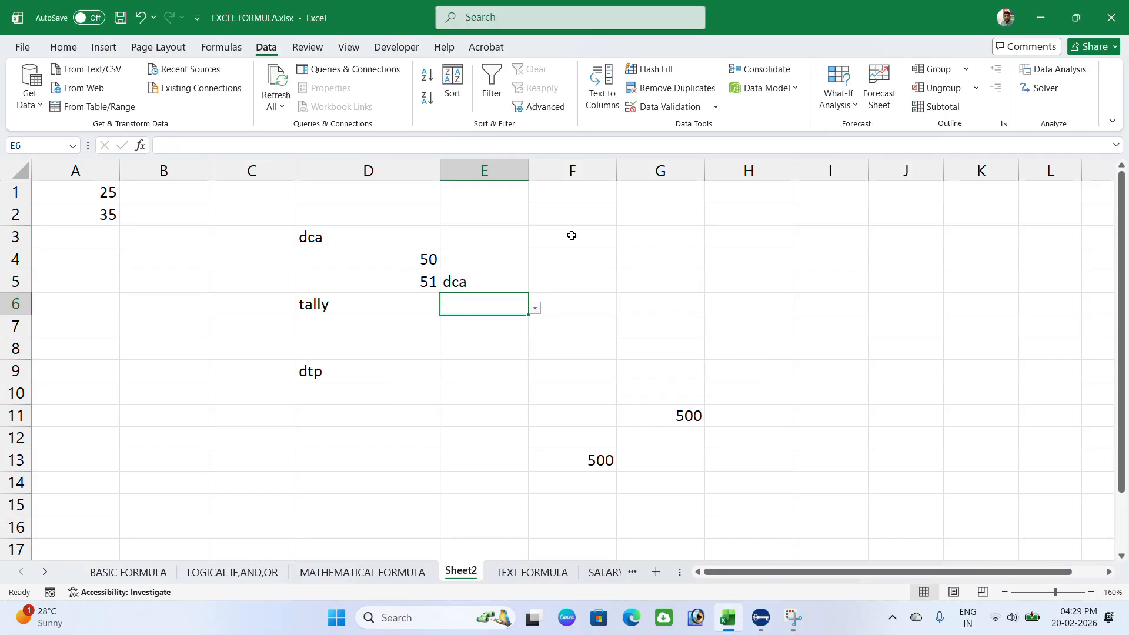
# Remove the dca,tally,dtp list validation from all cells with the same settings.
pyautogui.click(662, 113)
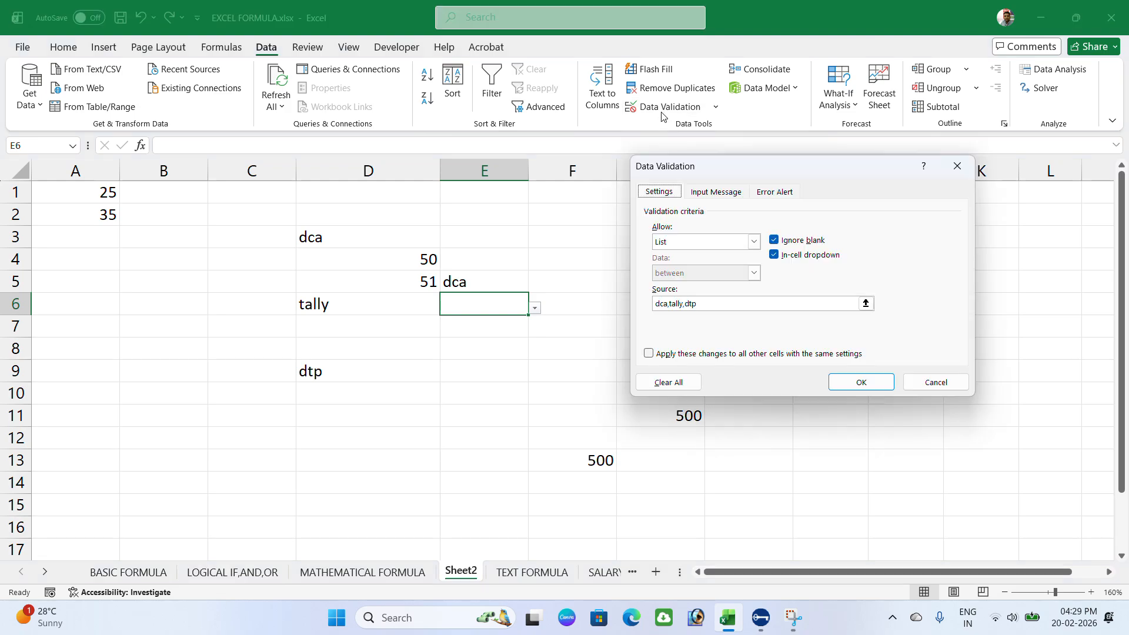
pyautogui.click(664, 354)
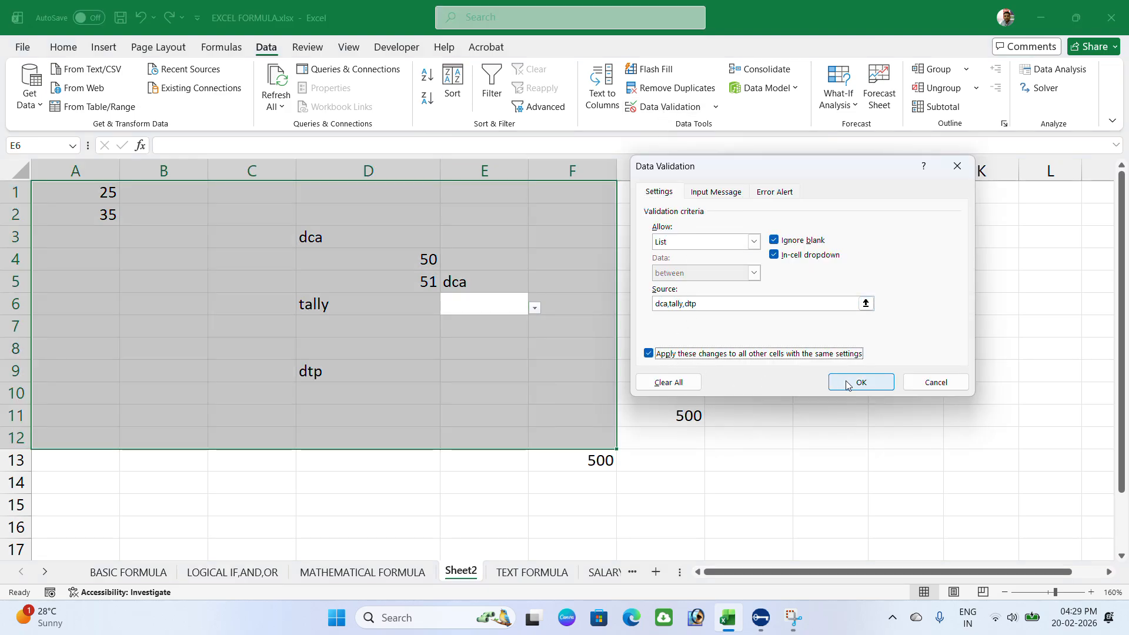
pyautogui.click(668, 382)
pyautogui.click(857, 383)
# Enter the heading gender in cell F1.
pyautogui.click(572, 197)
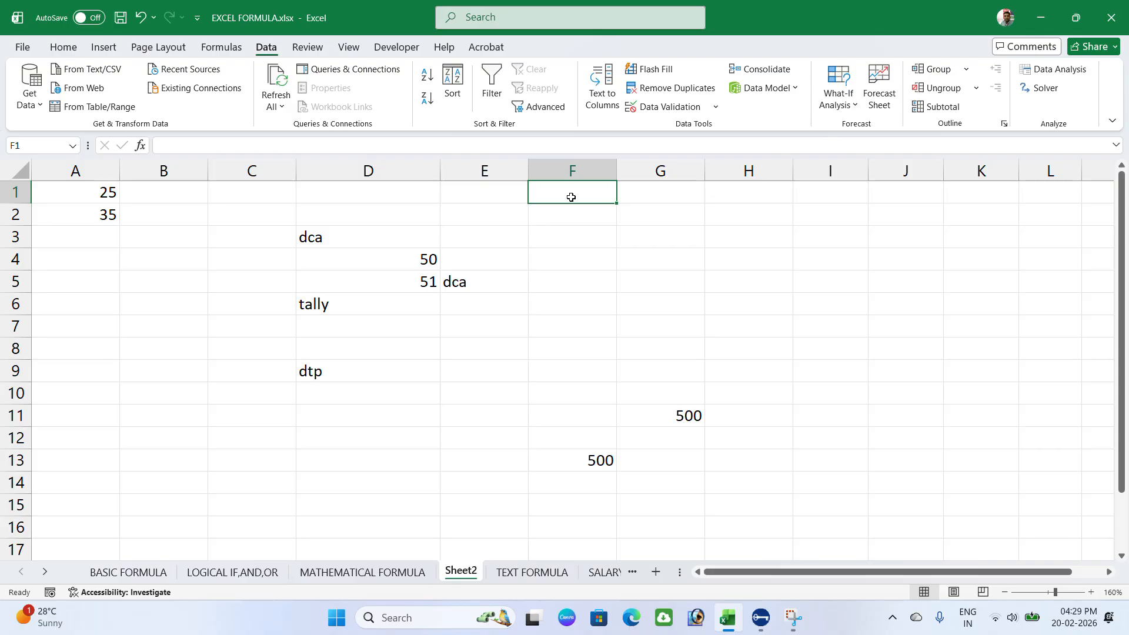
pyautogui.write('gender')
pyautogui.press('Return')
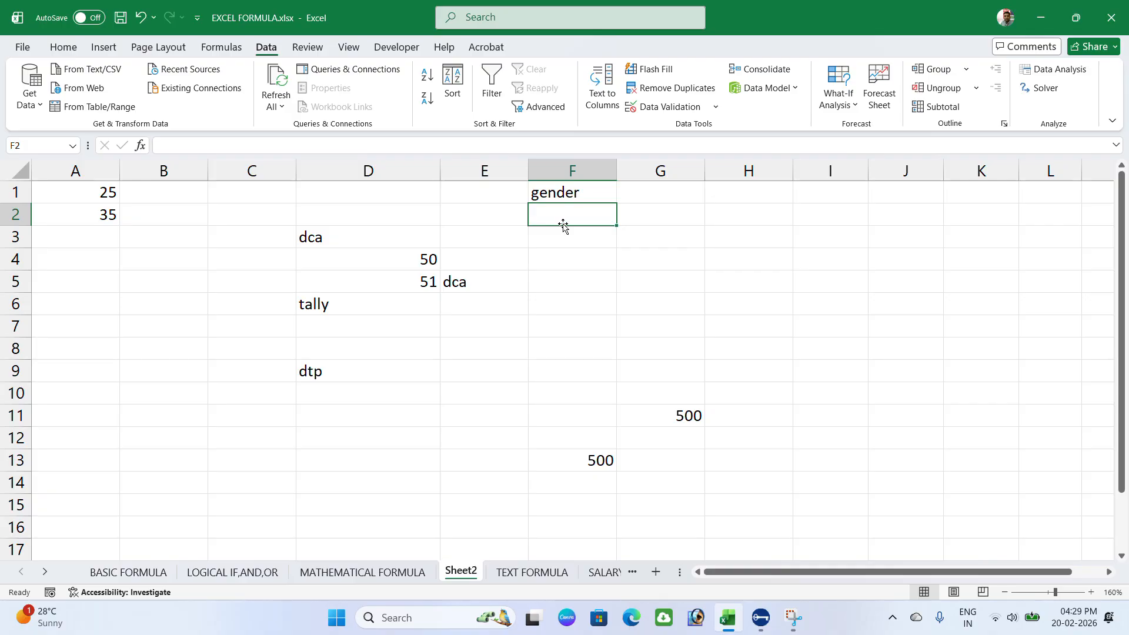
# Apply a List validation rule to F2:F11 with the source Male.Female,Other.
pyautogui.moveTo(567, 219); pyautogui.dragTo(582, 415)
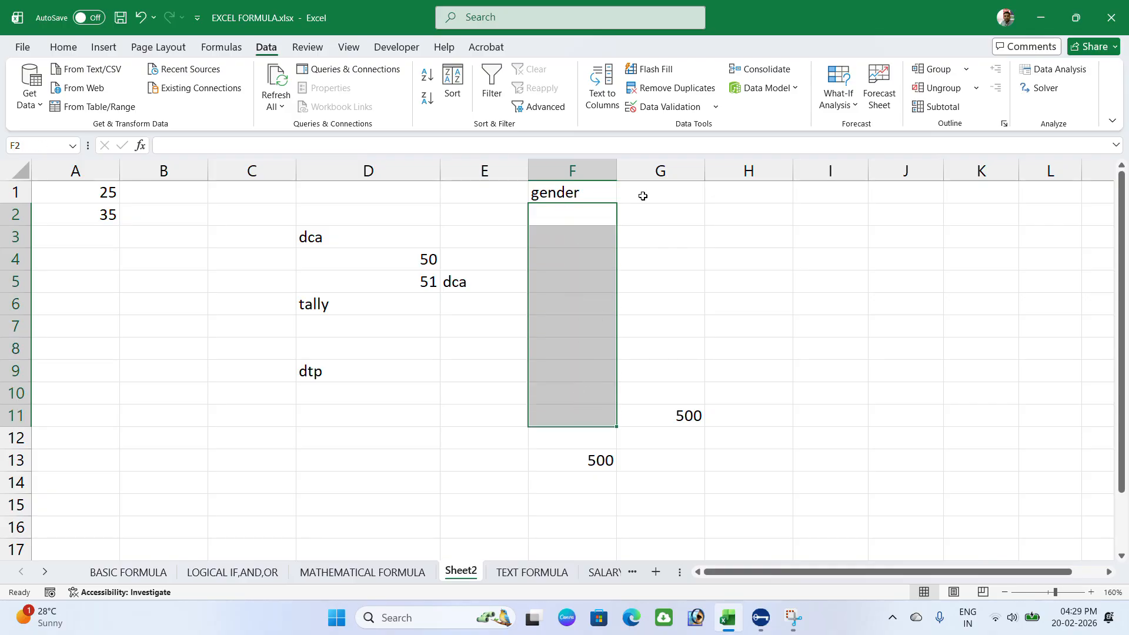
pyautogui.click(682, 107)
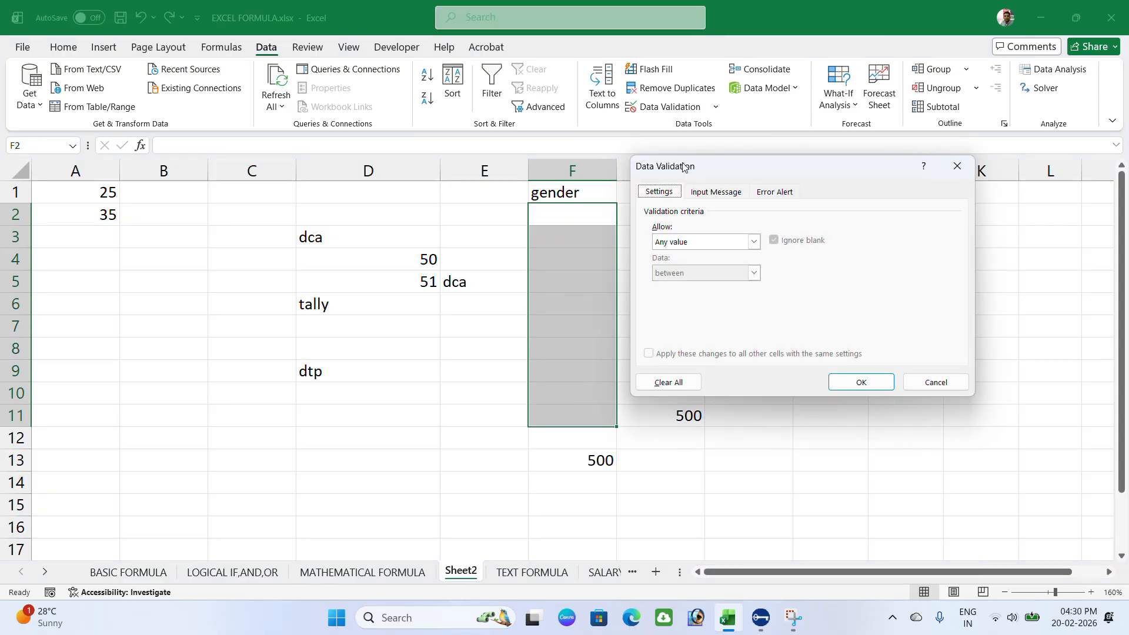
pyautogui.click(686, 245)
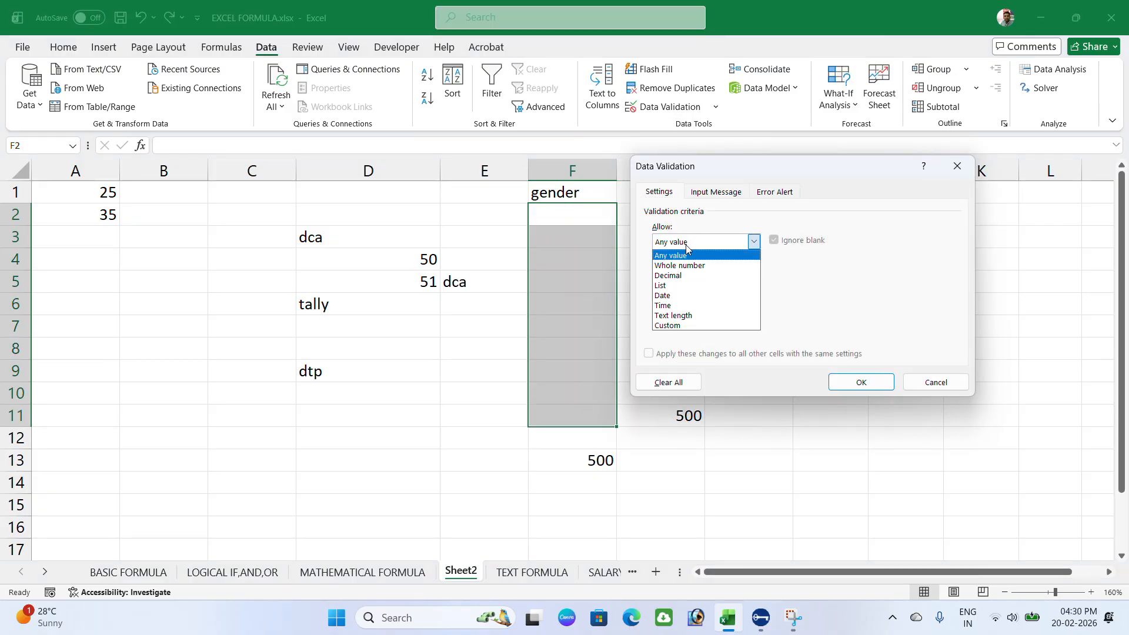
pyautogui.click(674, 285)
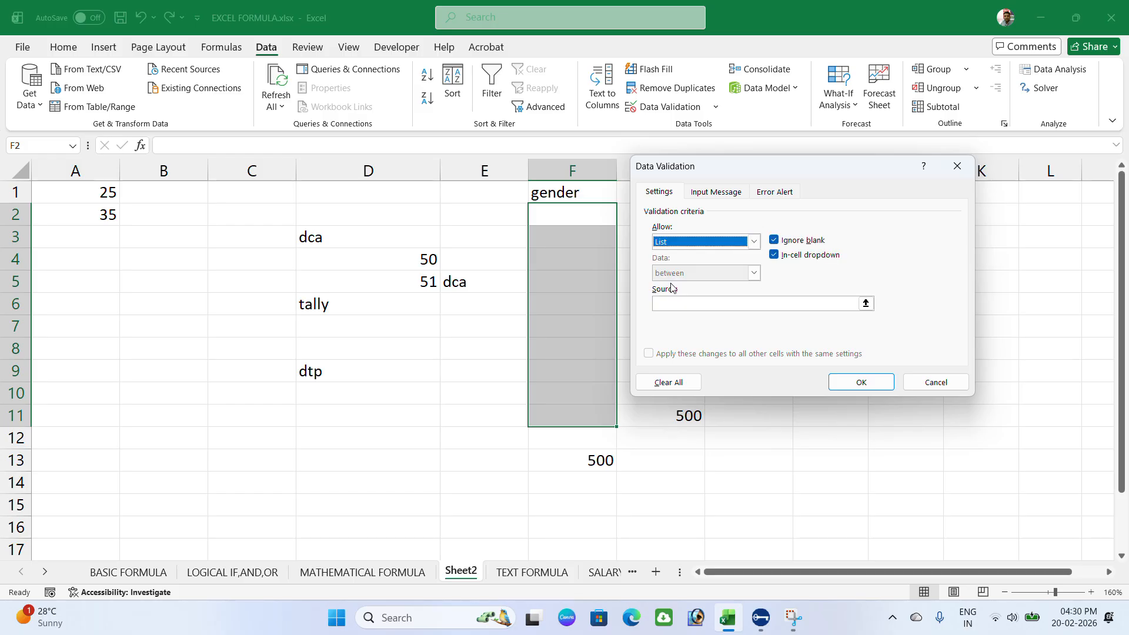
pyautogui.click(725, 301)
pyautogui.write('Male.Female,')
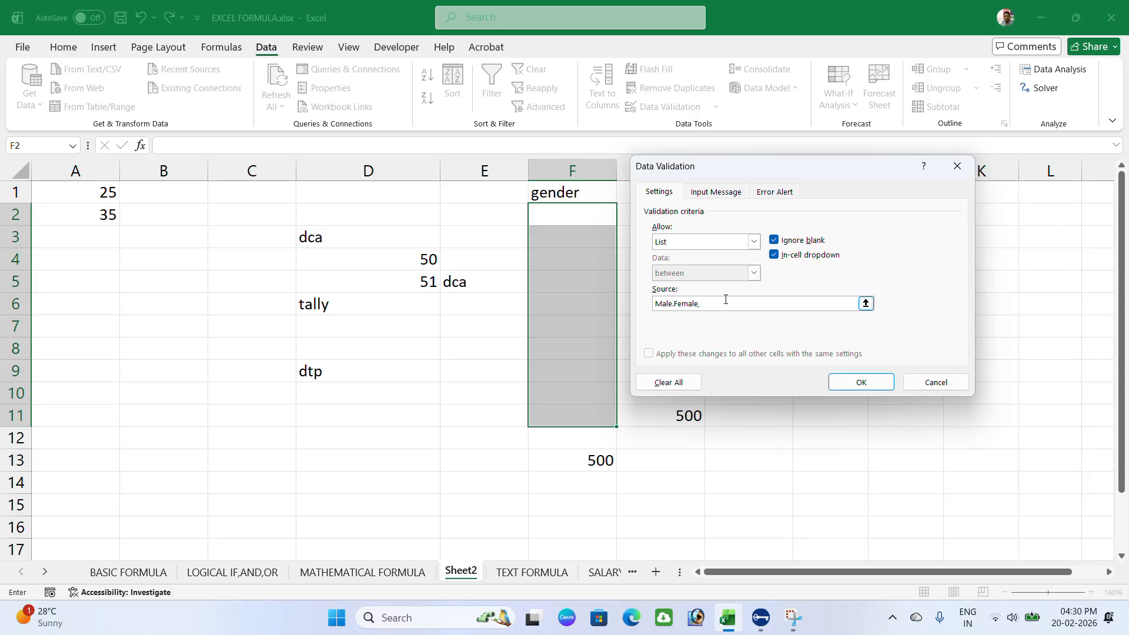
pyautogui.write('Other')
pyautogui.click(841, 380)
# Choose Male.Female from the dropdown list in cell F2.
pyautogui.click(591, 215)
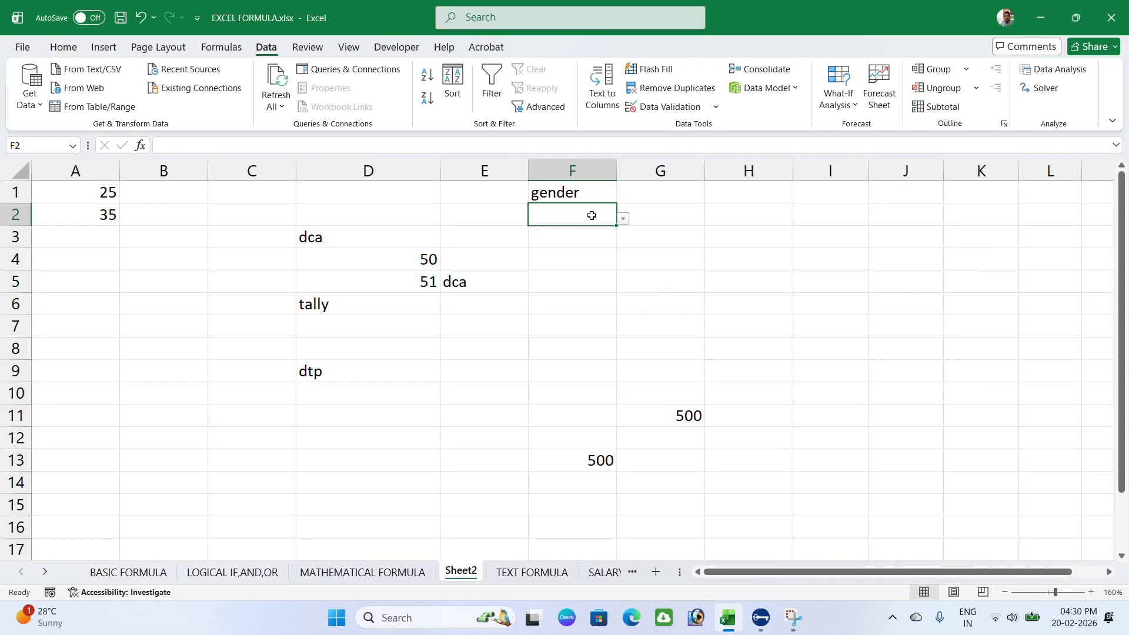
pyautogui.click(624, 218)
pyautogui.click(579, 236)
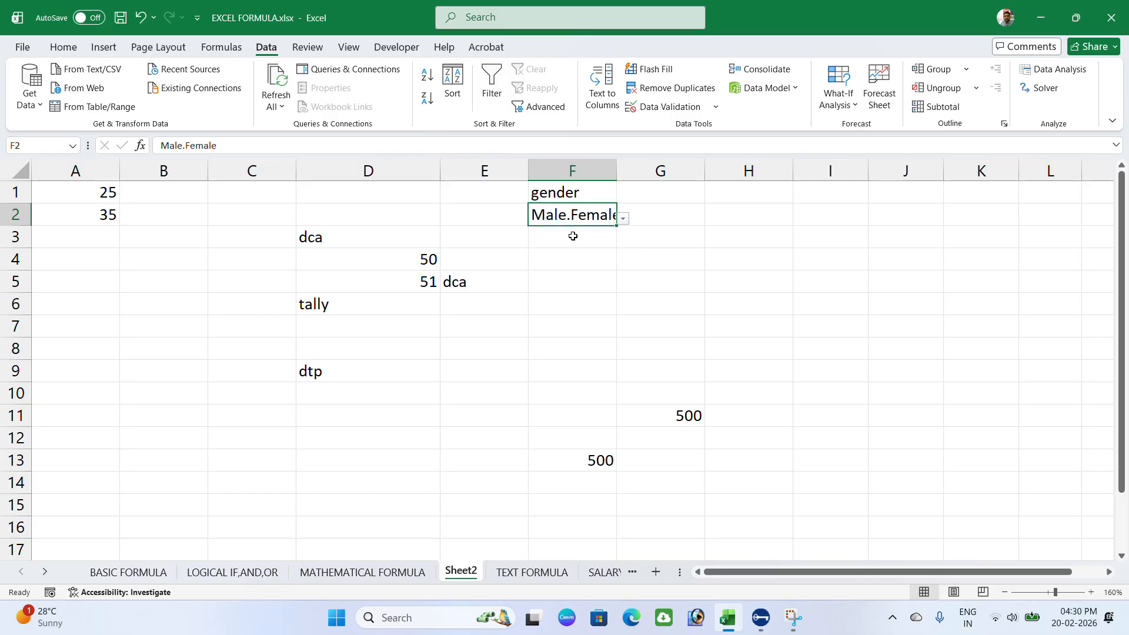
pyautogui.press('Return')
# Correct the gender list source to Male,Female,Other, applying the change to all other cells with the same settings.
pyautogui.click(590, 215)
pyautogui.click(658, 106)
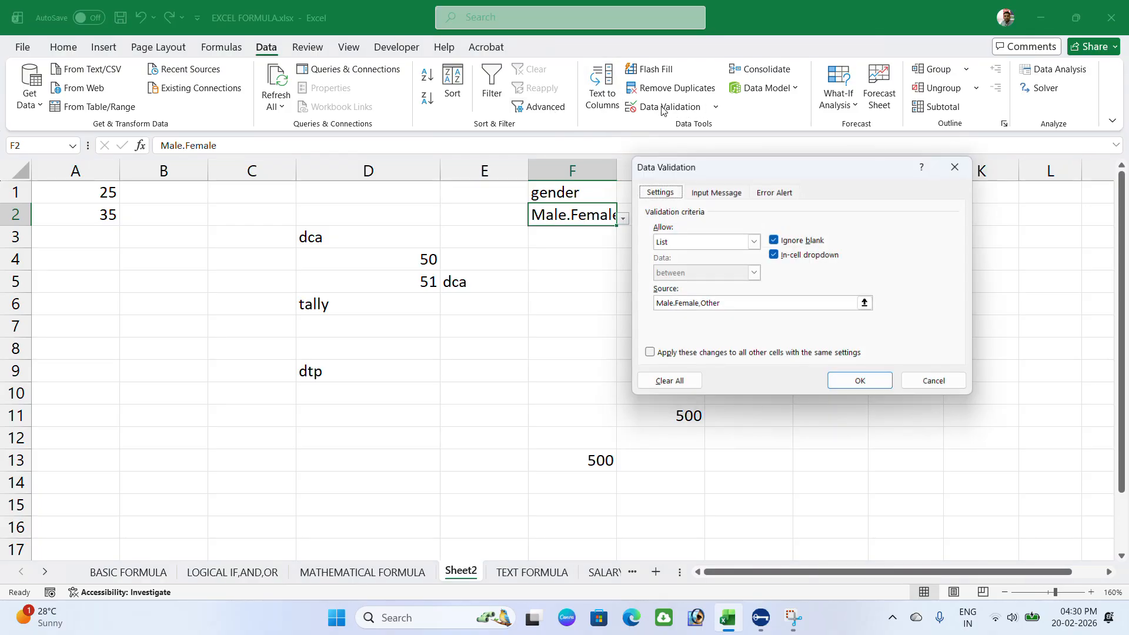
pyautogui.click(675, 305)
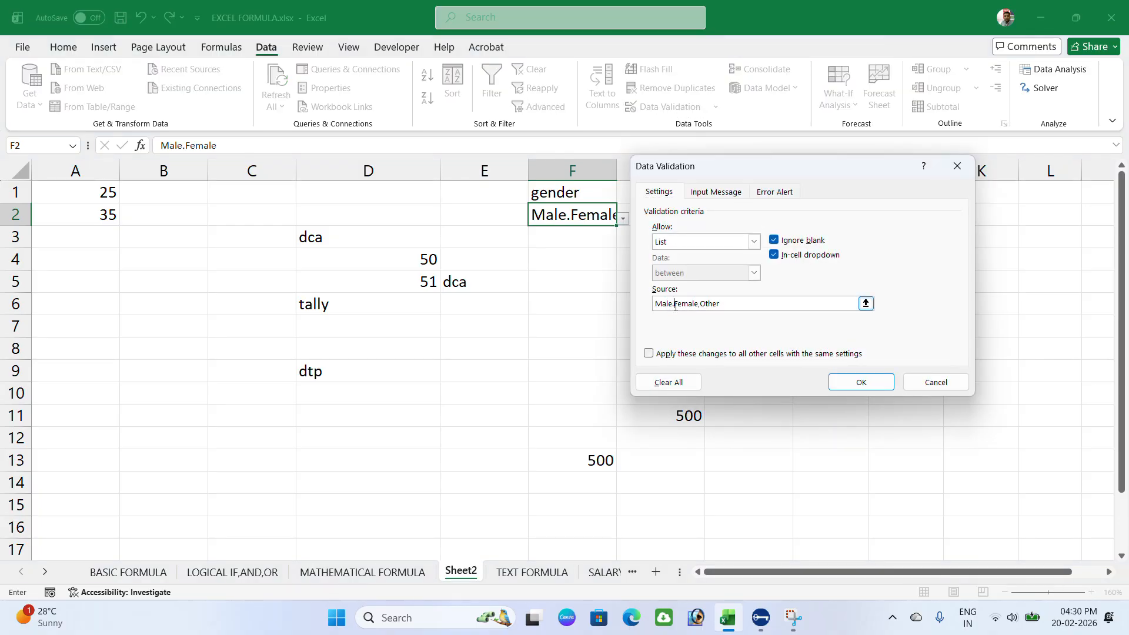
pyautogui.click(658, 354)
pyautogui.click(675, 304)
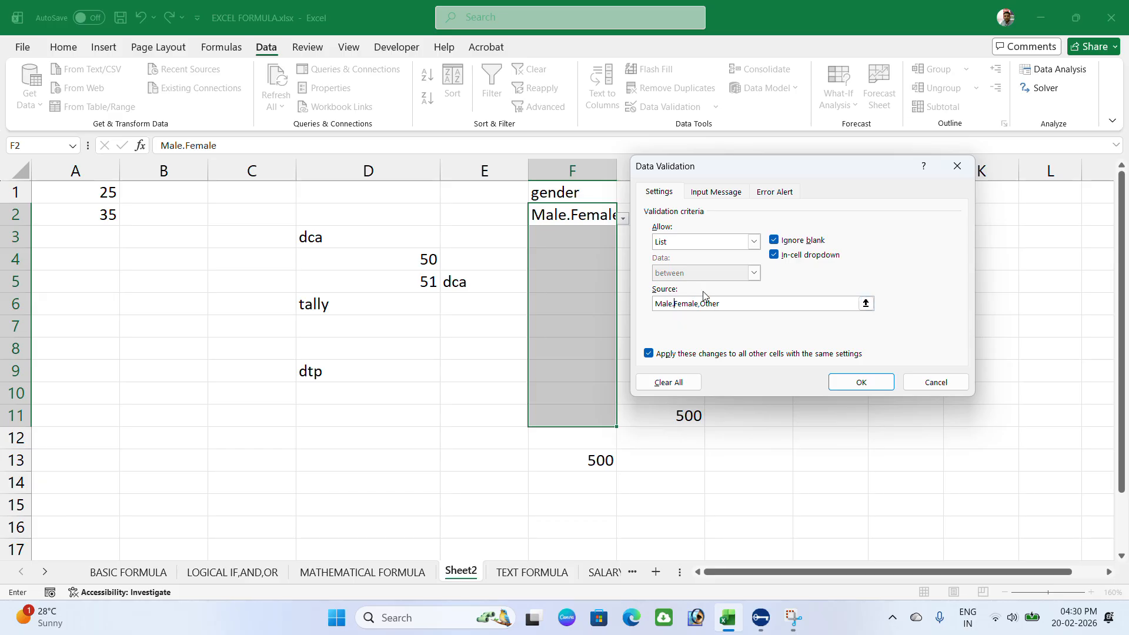
pyautogui.press('BackSpace')
pyautogui.write(',')
pyautogui.click(856, 382)
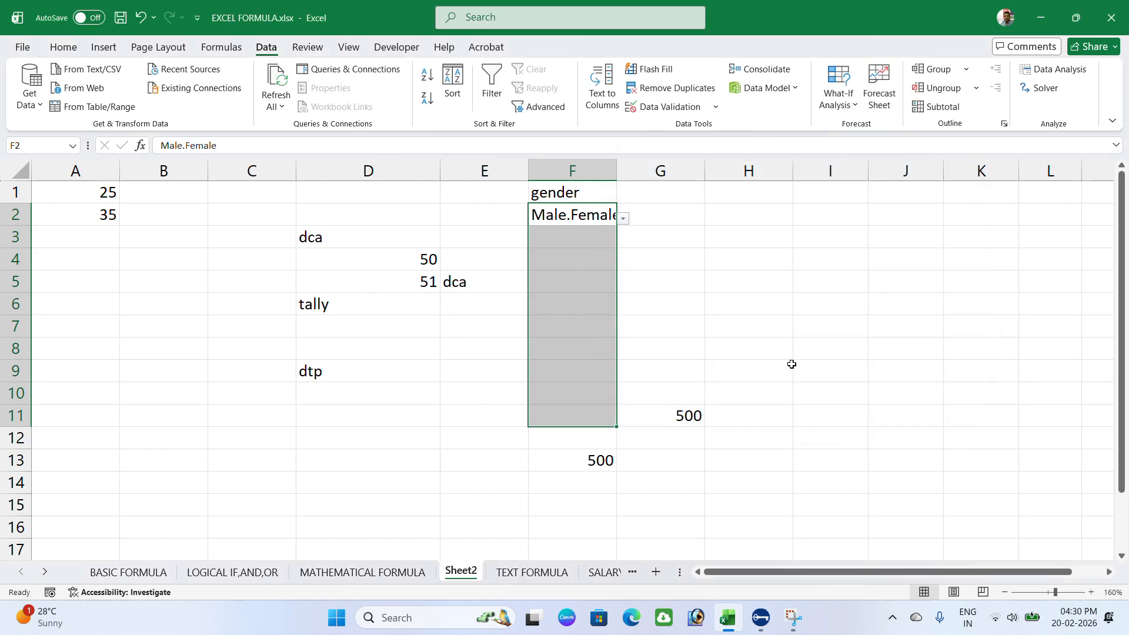
# Choose Male in cell F3, Female in F2 and Other in F4 from the gender dropdown lists.
pyautogui.click(594, 242)
pyautogui.click(623, 241)
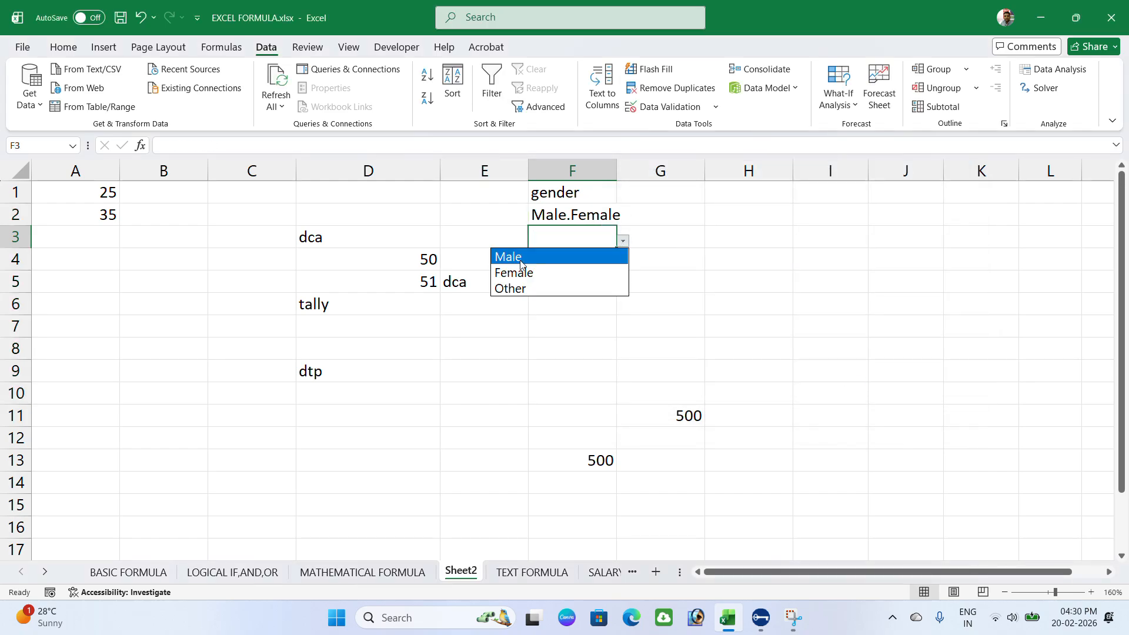
pyautogui.click(515, 258)
pyautogui.click(604, 213)
pyautogui.click(623, 219)
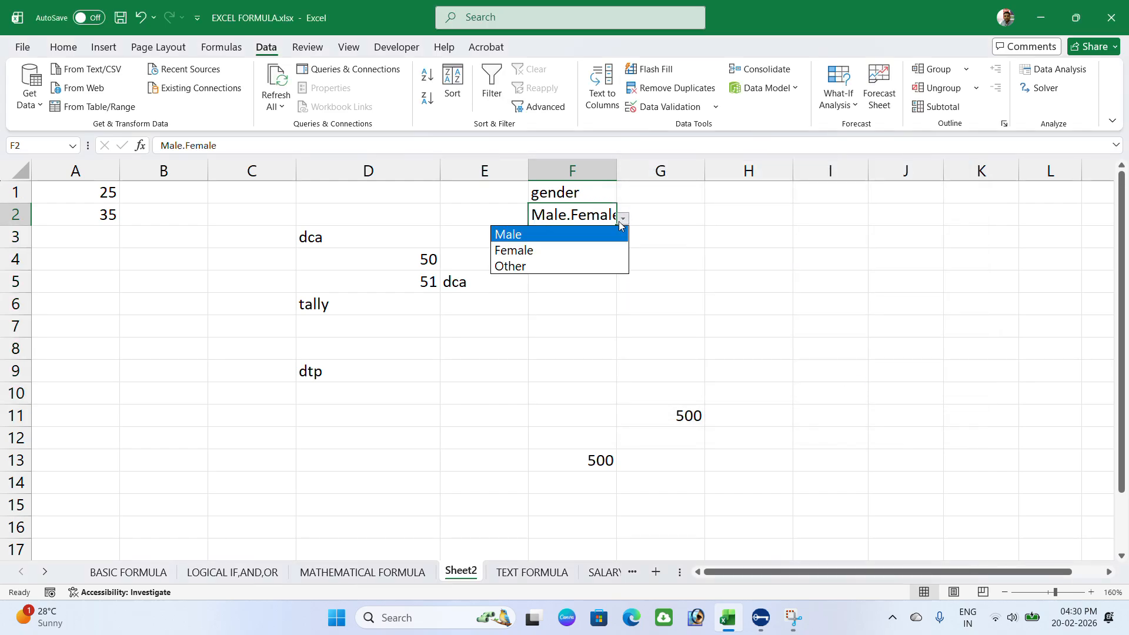
pyautogui.click(580, 250)
pyautogui.click(591, 256)
pyautogui.click(623, 267)
pyautogui.click(559, 310)
# Choose Male in cell F5 and Female in cell F6 from the gender dropdown lists.
pyautogui.click(592, 283)
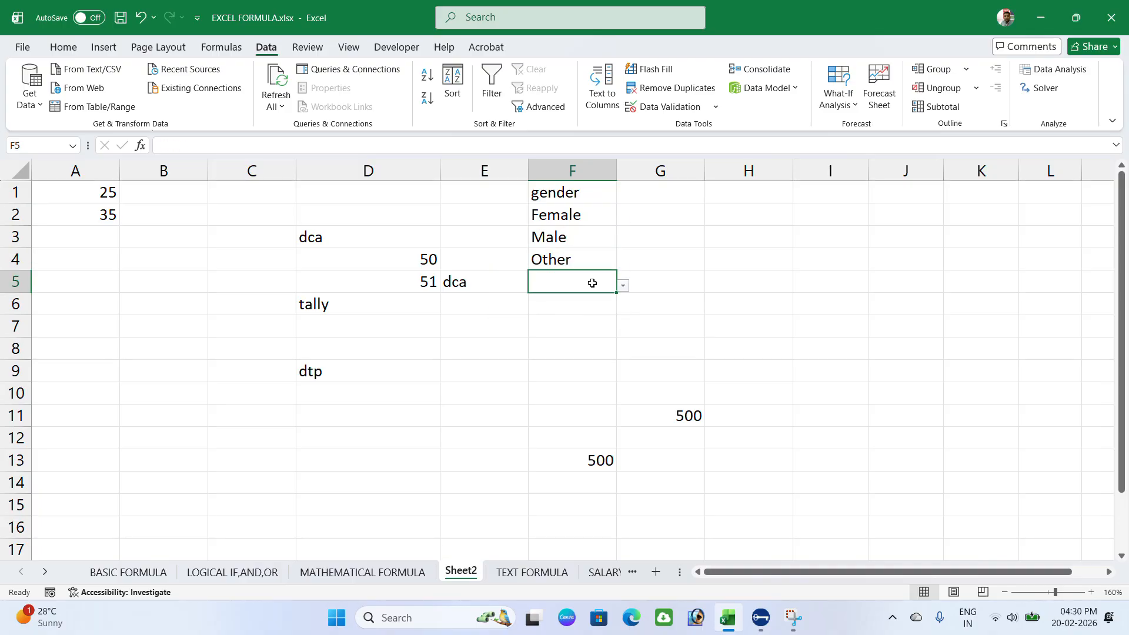
pyautogui.click(622, 287)
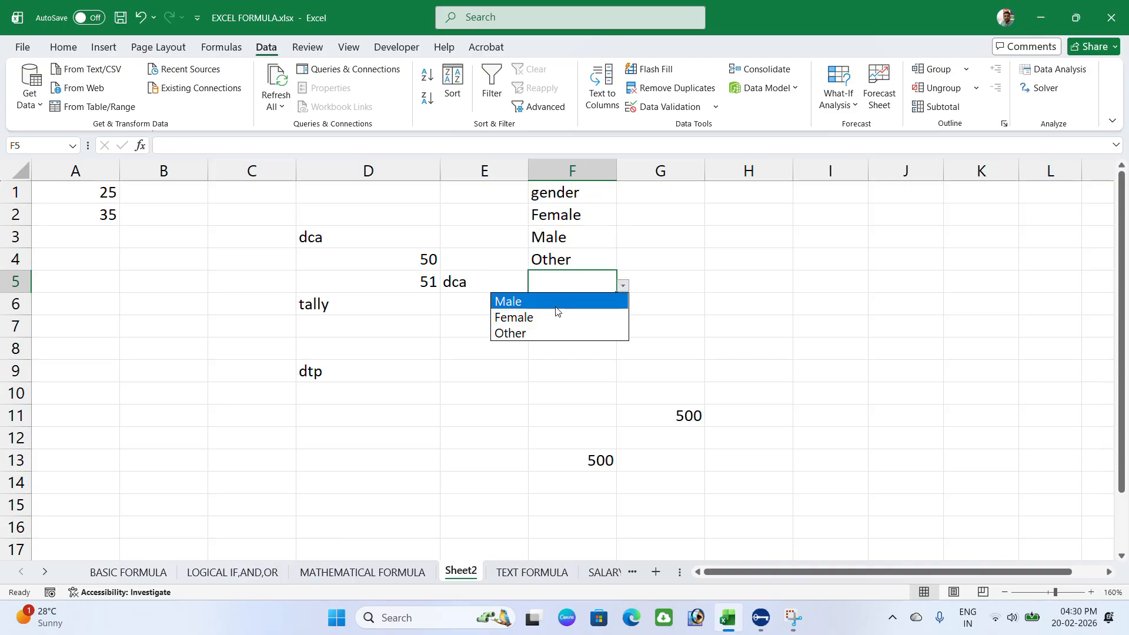
pyautogui.click(556, 302)
pyautogui.click(575, 301)
pyautogui.click(623, 308)
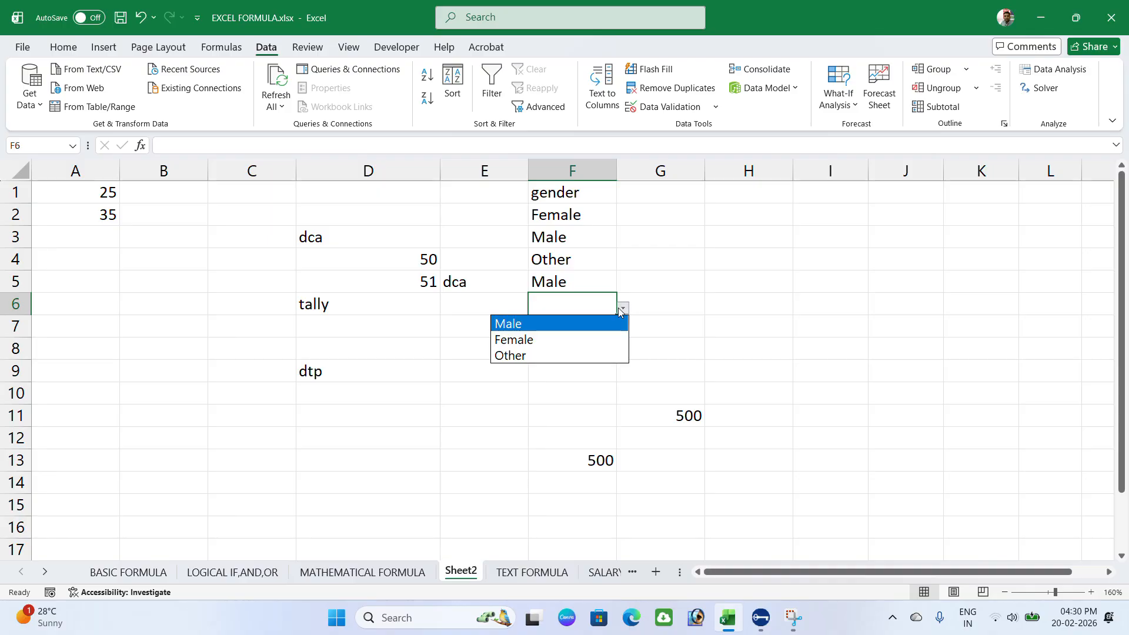
pyautogui.click(545, 337)
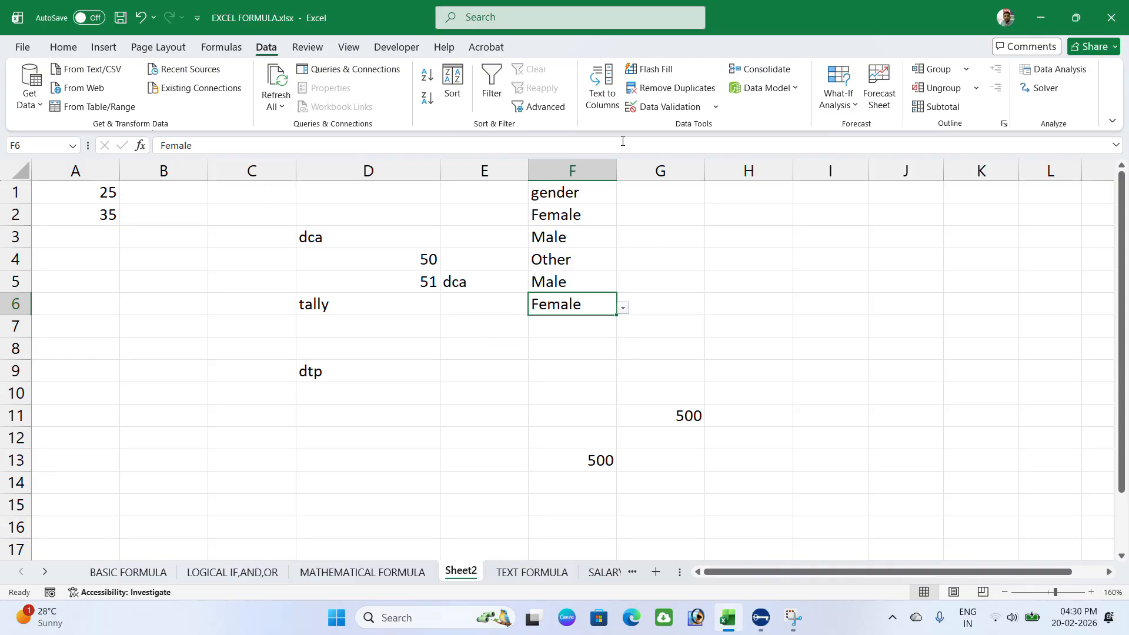
# Remove the gender list validation from all cells with the same settings.
pyautogui.click(652, 107)
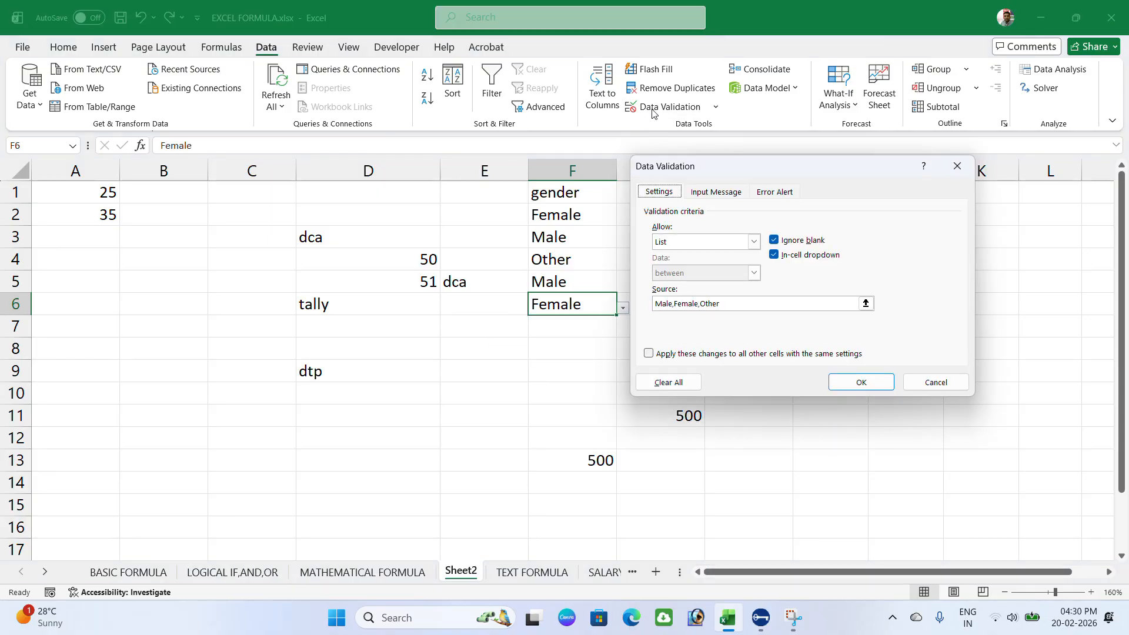
pyautogui.click(664, 355)
pyautogui.click(676, 382)
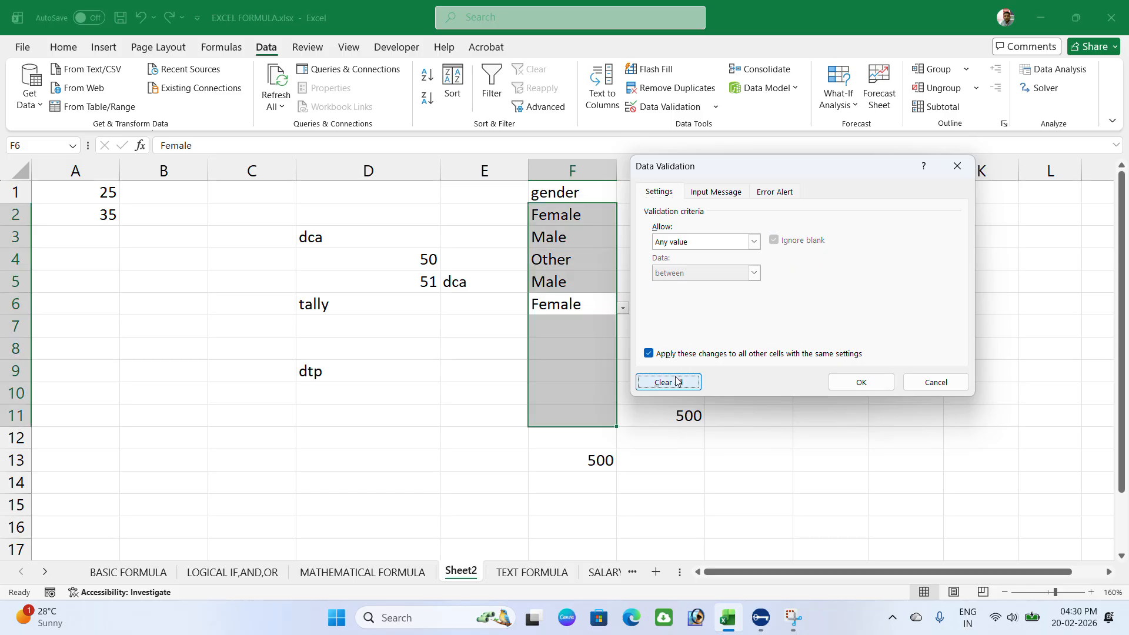
pyautogui.click(859, 382)
# Enter the test text dfgdgds in cell F7 to check that any value is accepted.
pyautogui.click(560, 329)
pyautogui.write('dfgdgds')
pyautogui.click(565, 367)
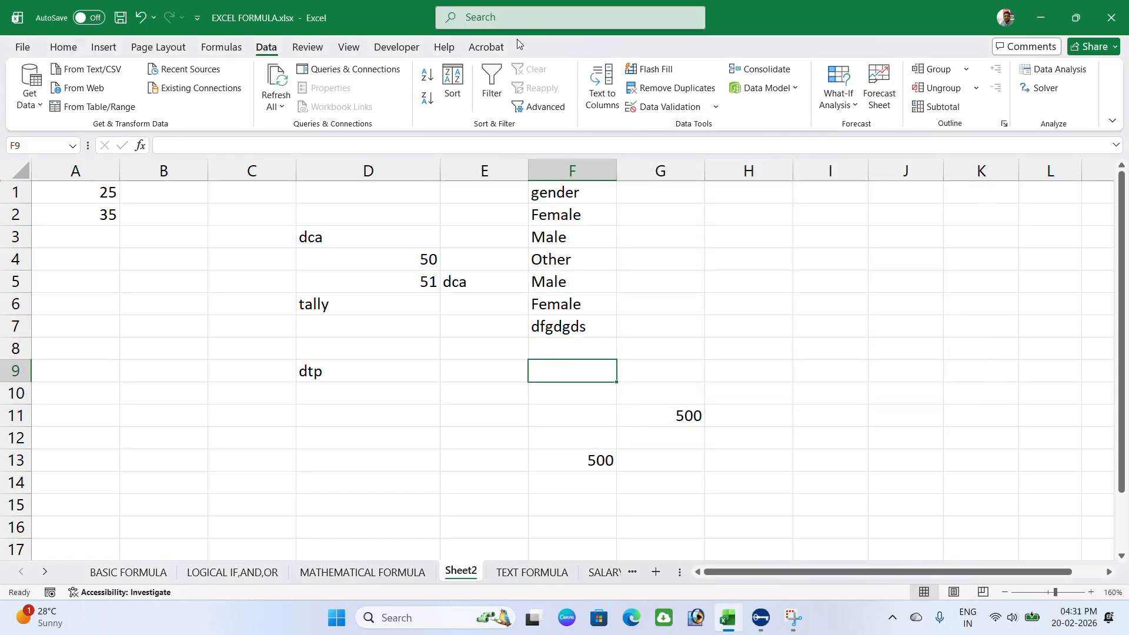